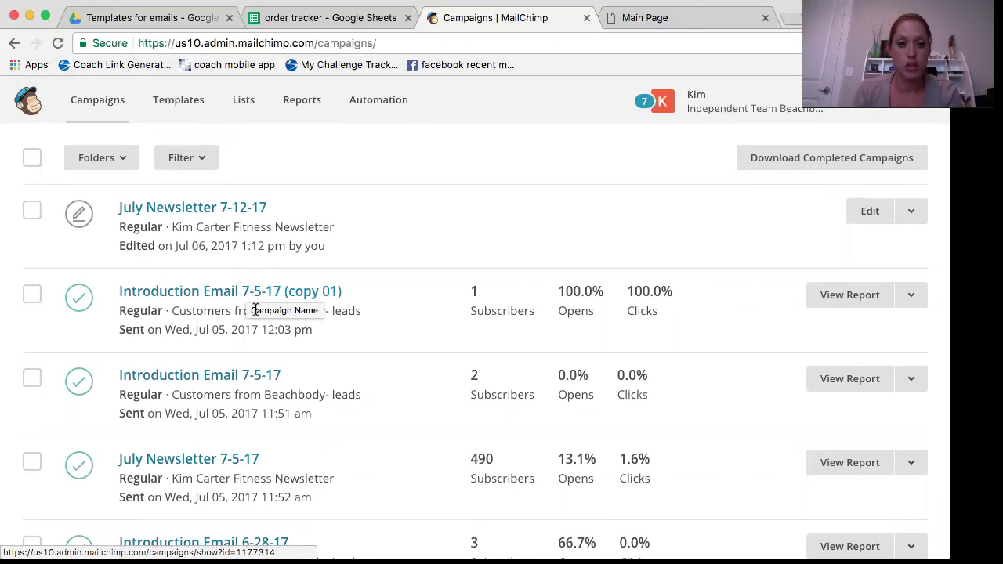
Look through the campaigns list, from the July Newsletter 7-12-17 draft to the Introduction Email 6-13-17 campaign.
scroll(235, 302, up, 3)
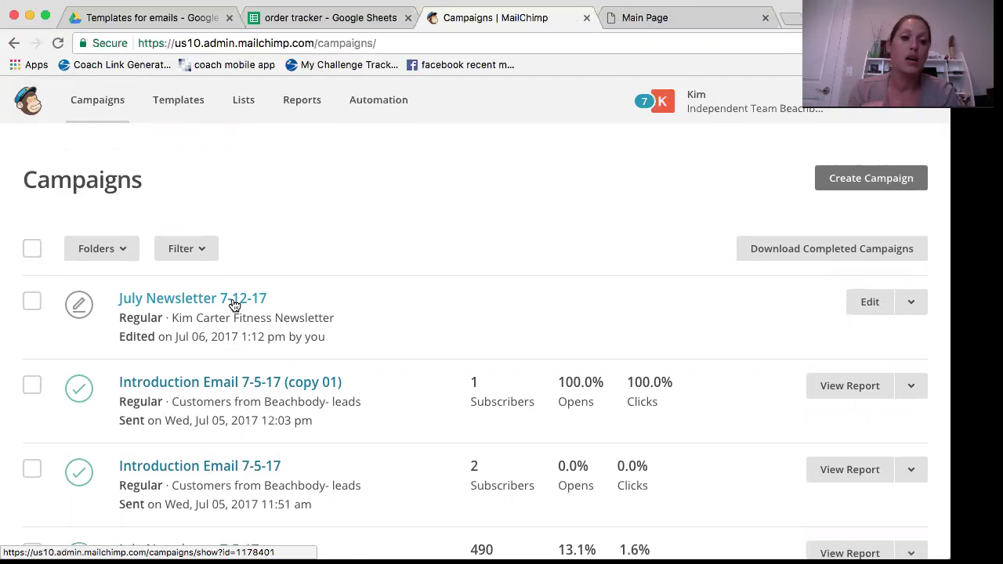
scroll(236, 303, down, 1)
scroll(235, 302, up, 1)
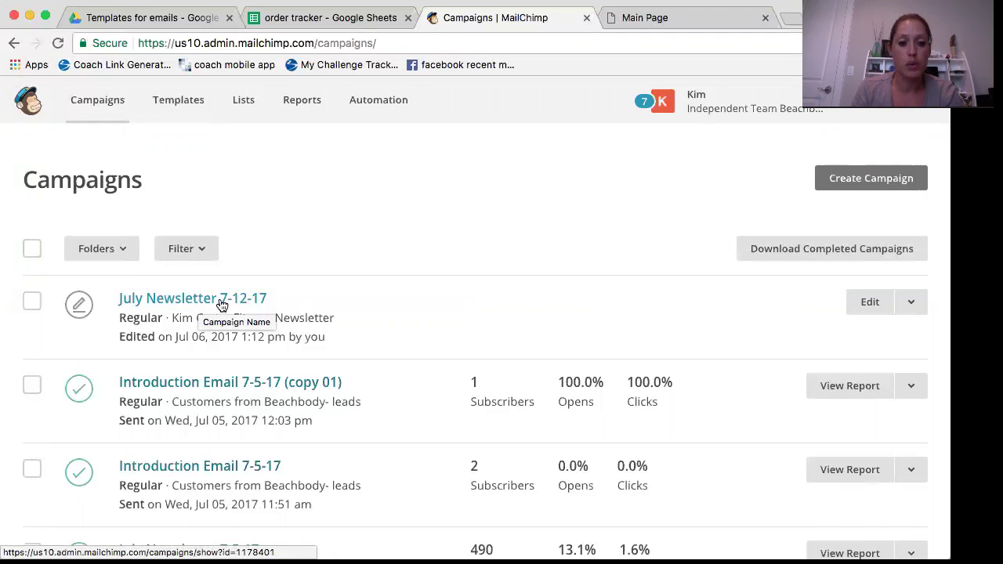
scroll(308, 352, down, 6)
scroll(309, 352, down, 5)
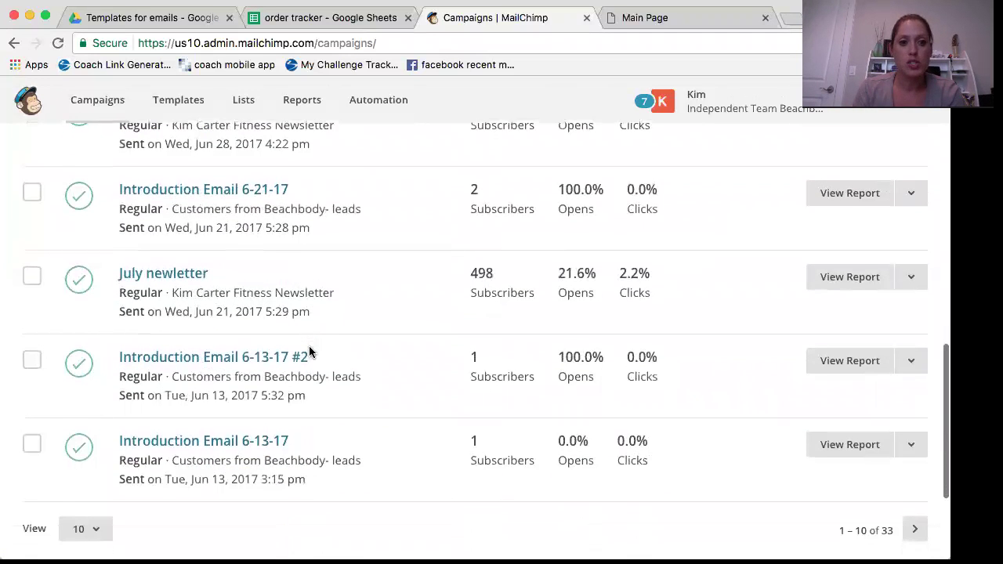
scroll(308, 352, up, 1)
scroll(309, 351, up, 10)
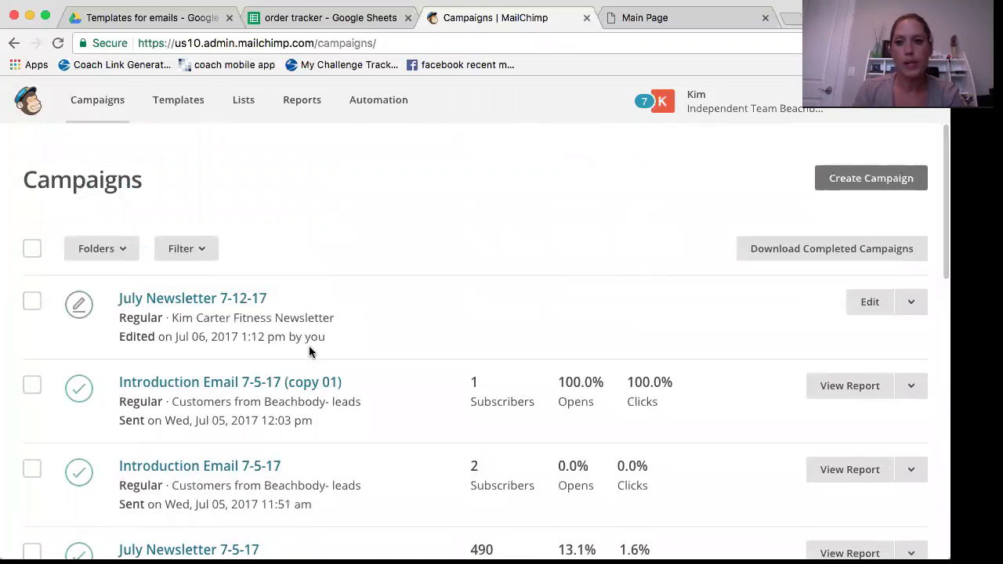
Open the subscriber lists and review the newsletter, customer, coach, eBook and BB leads lists.
click(172, 99)
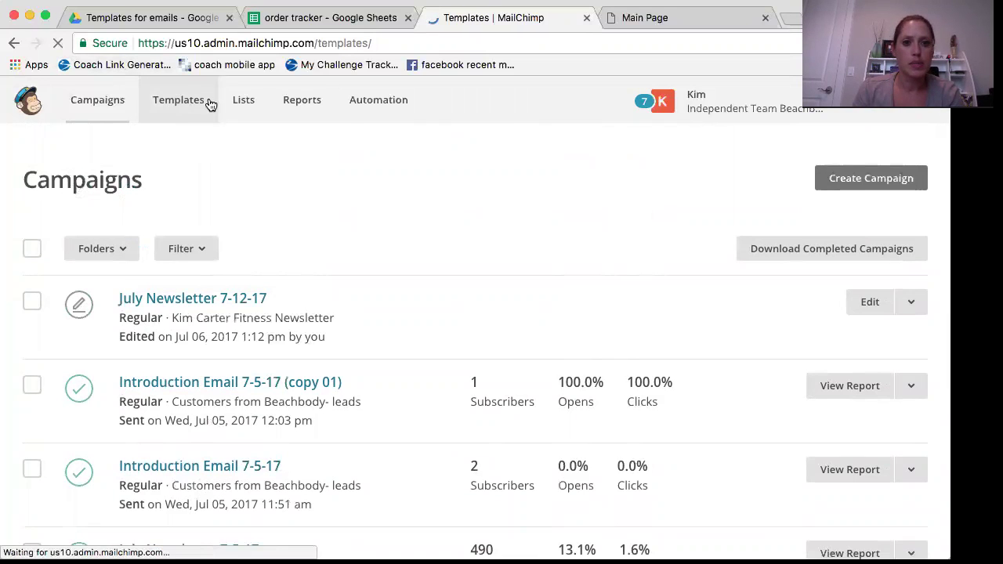
click(248, 102)
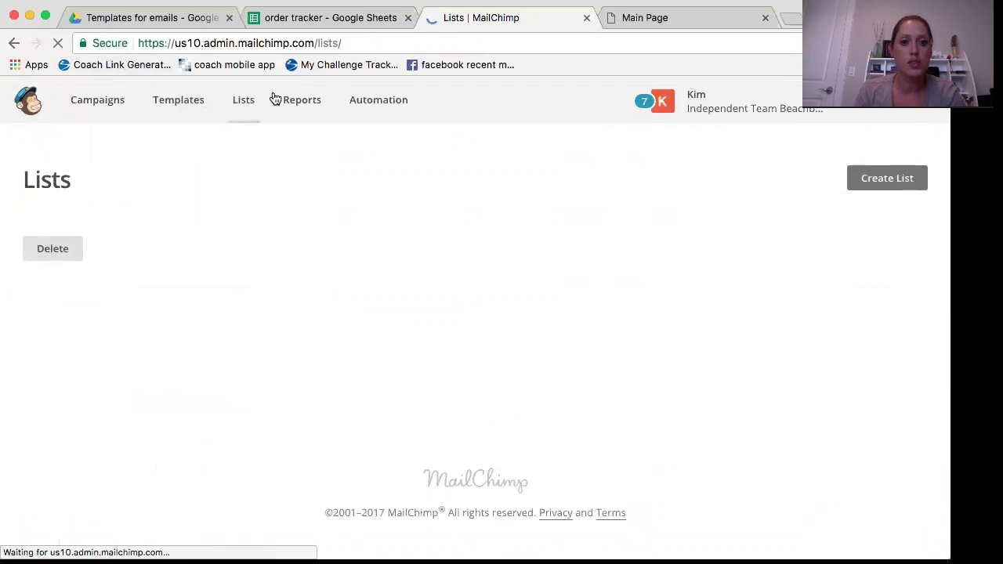
scroll(356, 400, down, 10)
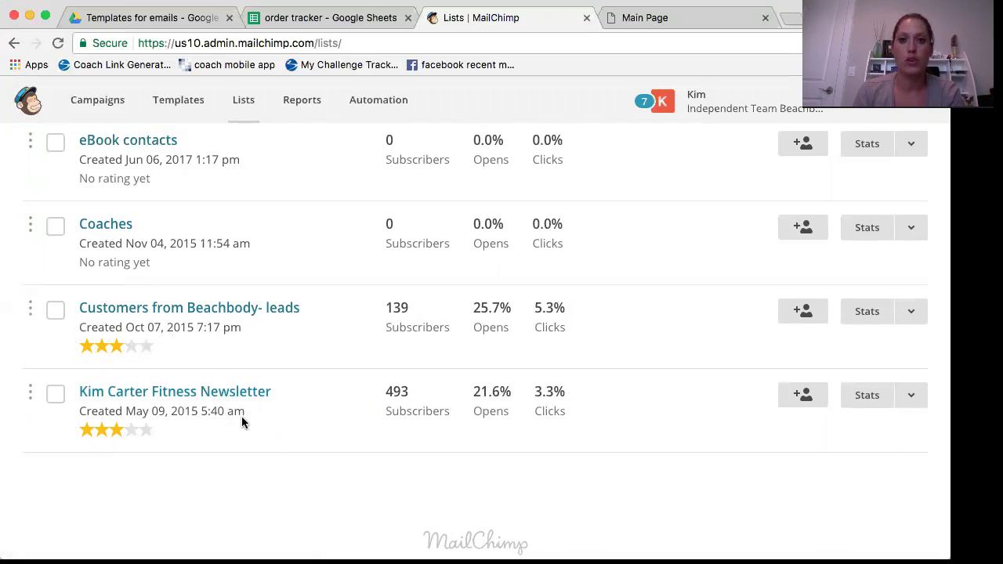
scroll(242, 420, up, 2)
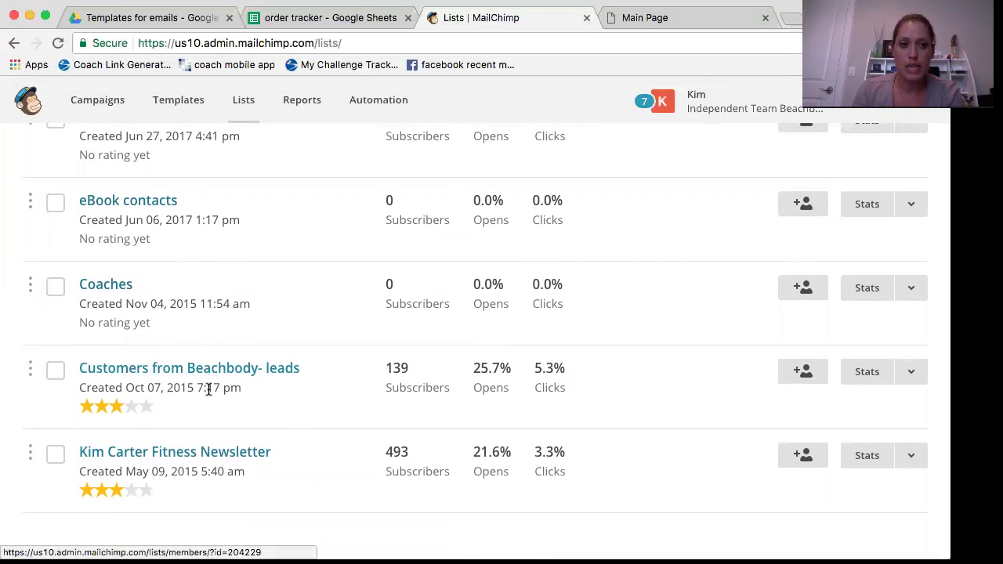
scroll(207, 388, up, 1)
scroll(208, 389, up, 6)
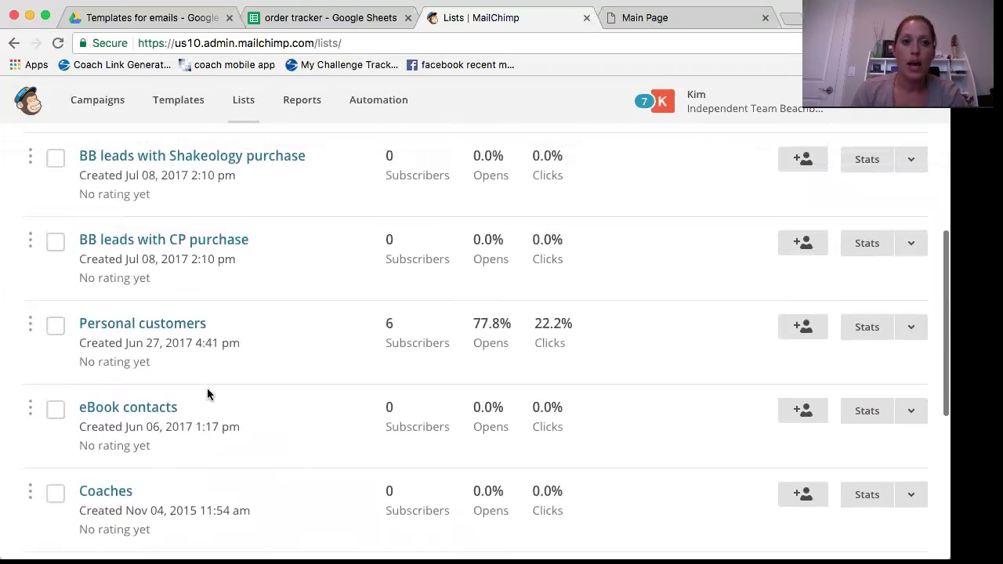
scroll(207, 392, up, 1)
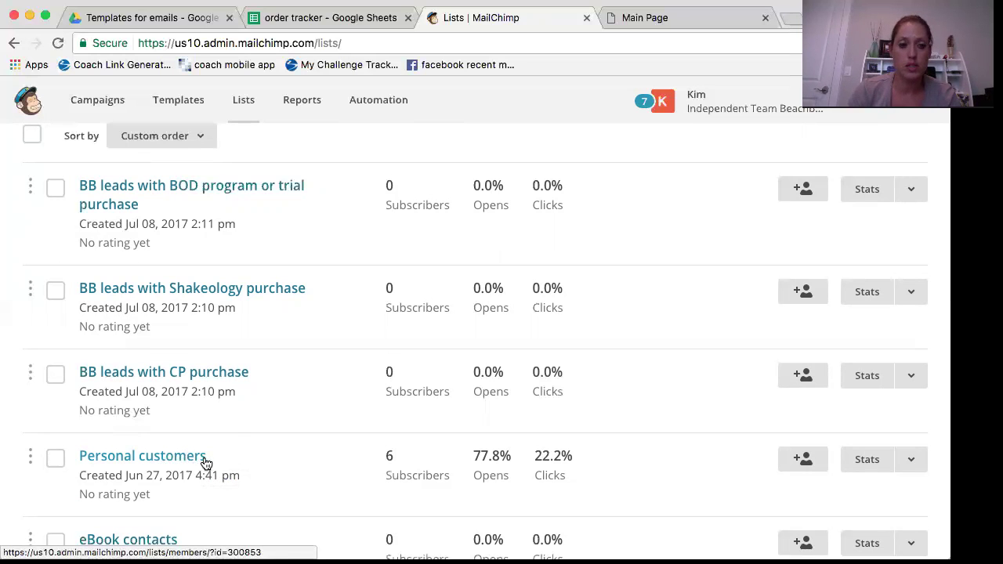
scroll(209, 378, up, 1)
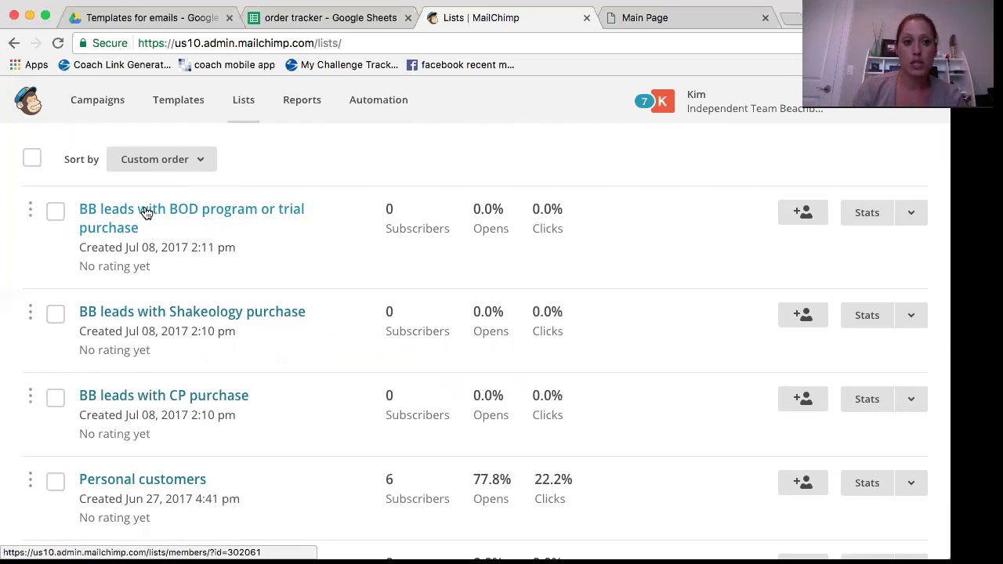
Open the form for adding a single subscriber to the "BB leads with BOD program or trial purchase" list and examine its fields.
click(252, 214)
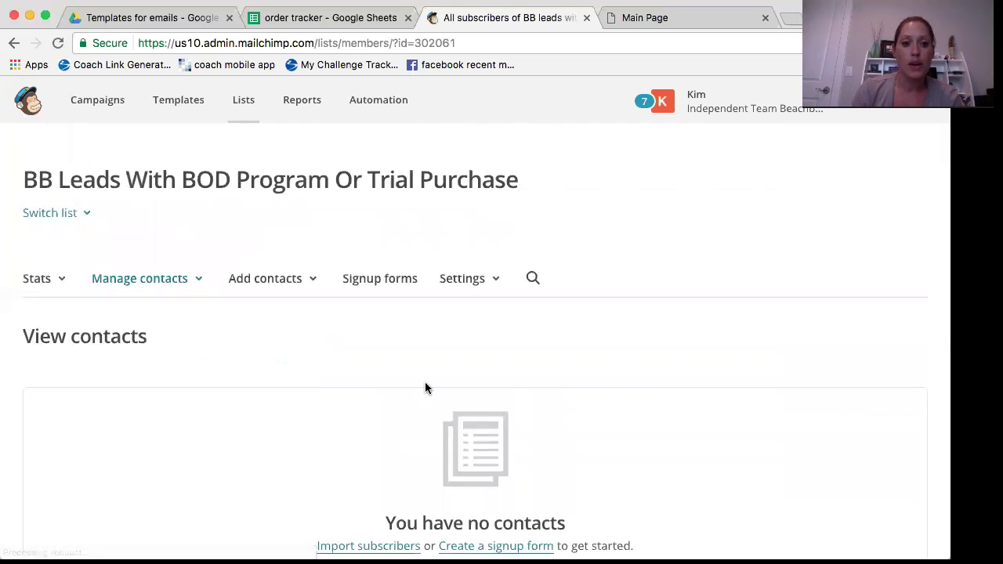
click(284, 280)
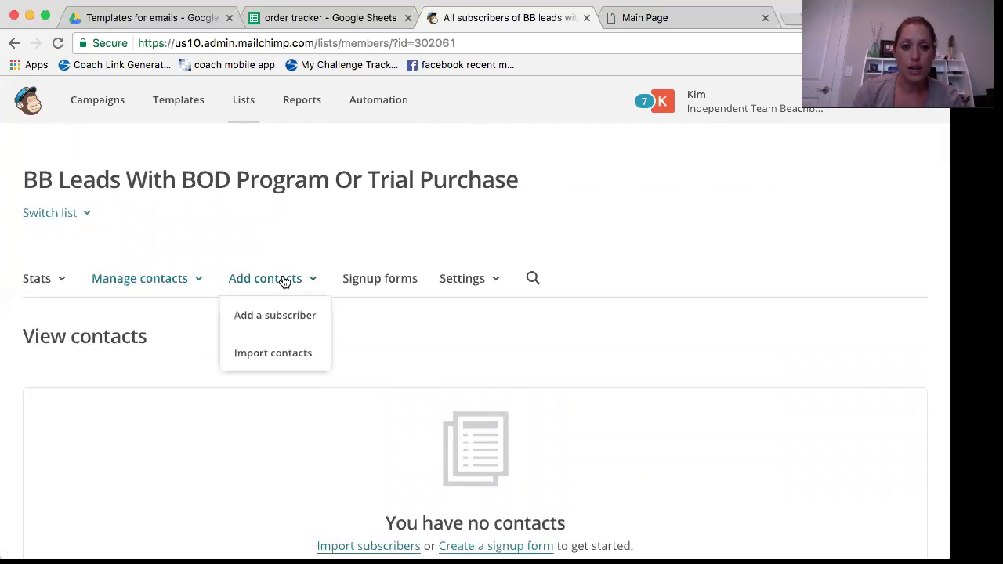
click(283, 318)
scroll(360, 364, down, 5)
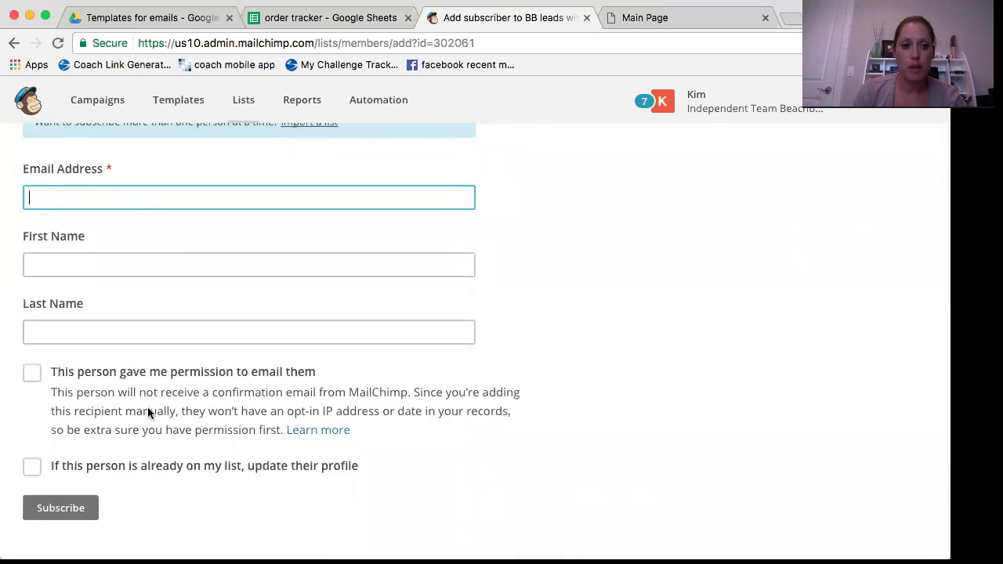
scroll(302, 408, up, 5)
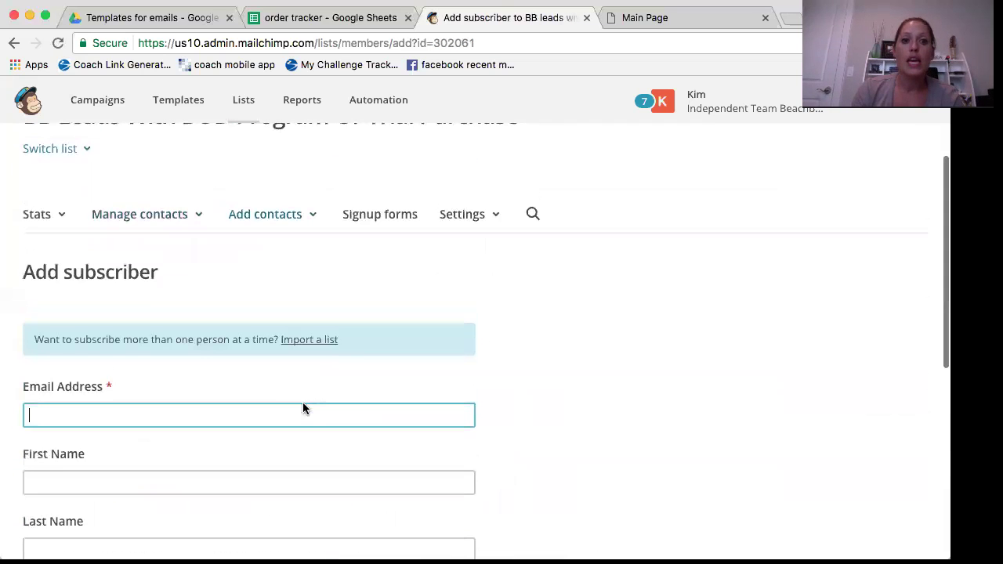
View the contact import sources for the BOD program or trial purchase list, and return to the list's dashboard.
click(284, 220)
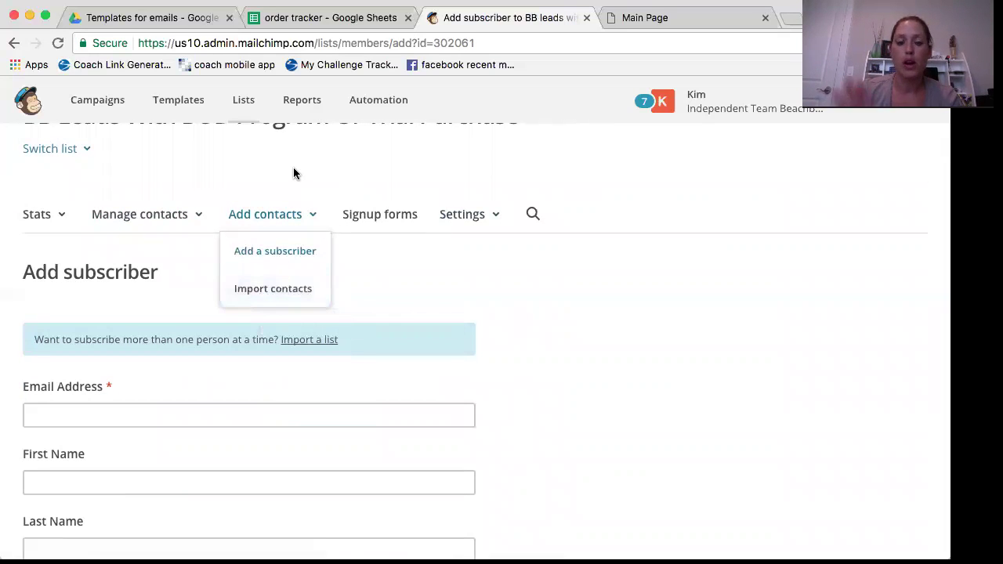
click(249, 292)
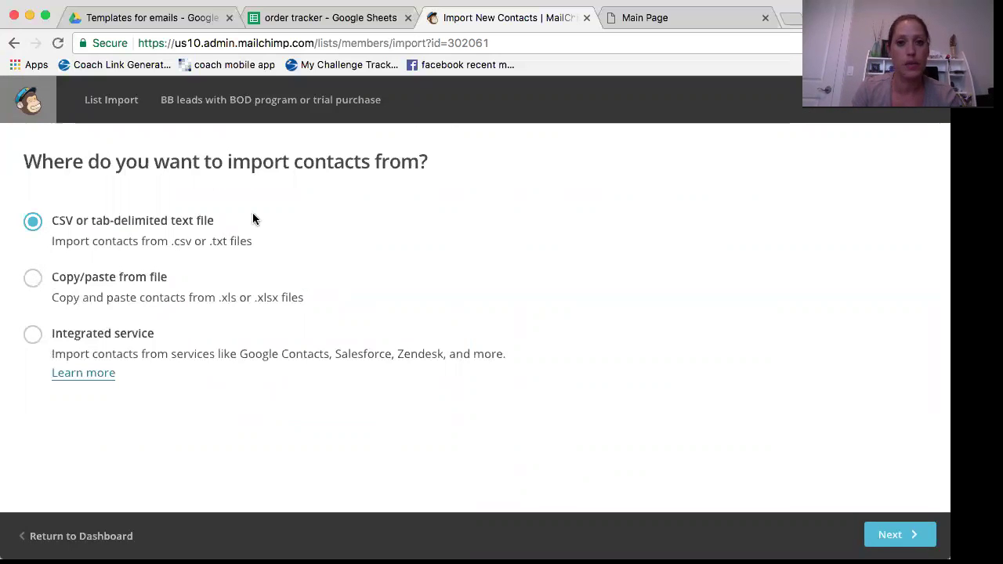
click(107, 533)
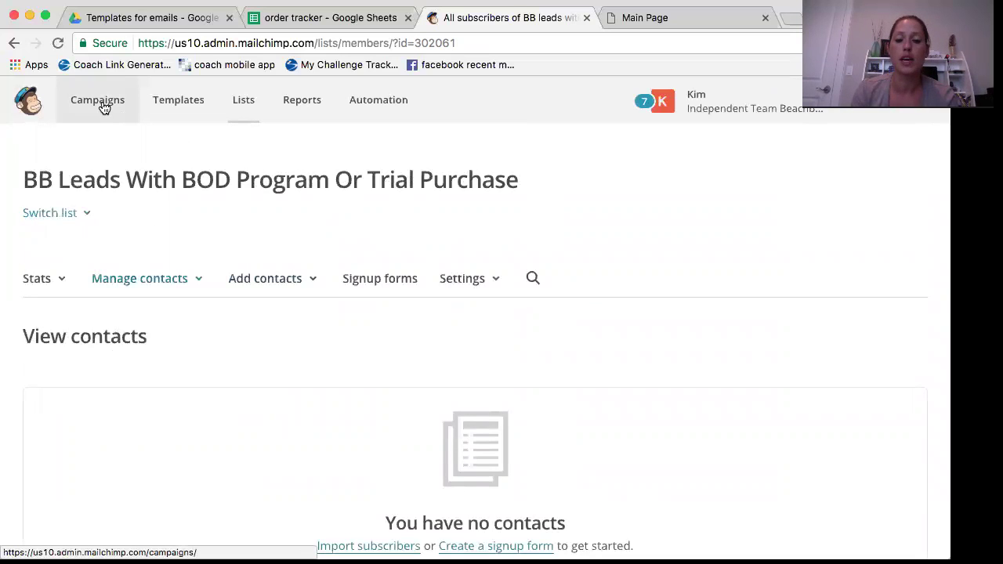
Open the automations overview and review the email series for the BB leads and personal customer lists.
click(402, 104)
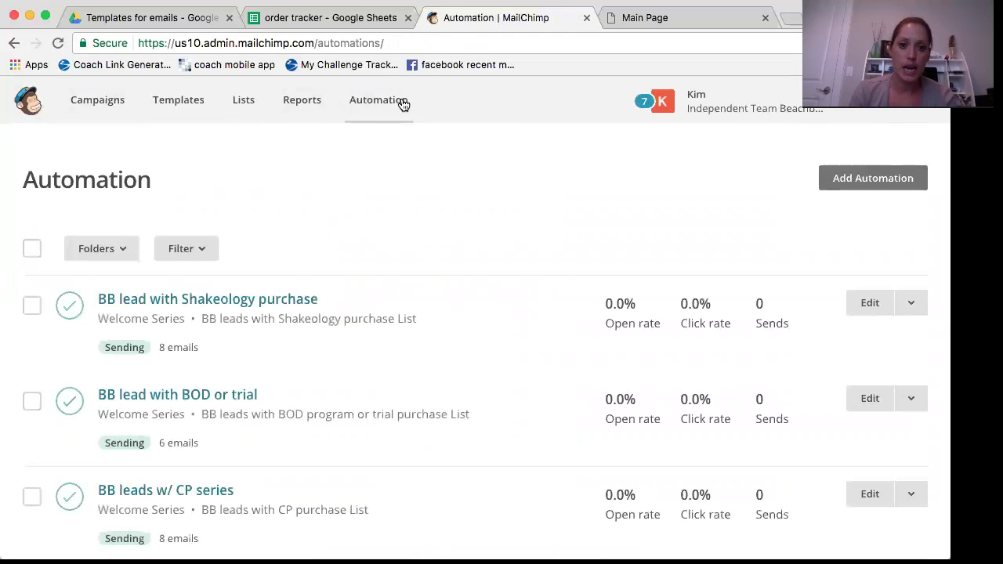
scroll(364, 261, down, 1)
scroll(364, 261, down, 3)
scroll(364, 261, up, 1)
scroll(364, 261, down, 3)
scroll(363, 261, up, 5)
scroll(363, 261, down, 2)
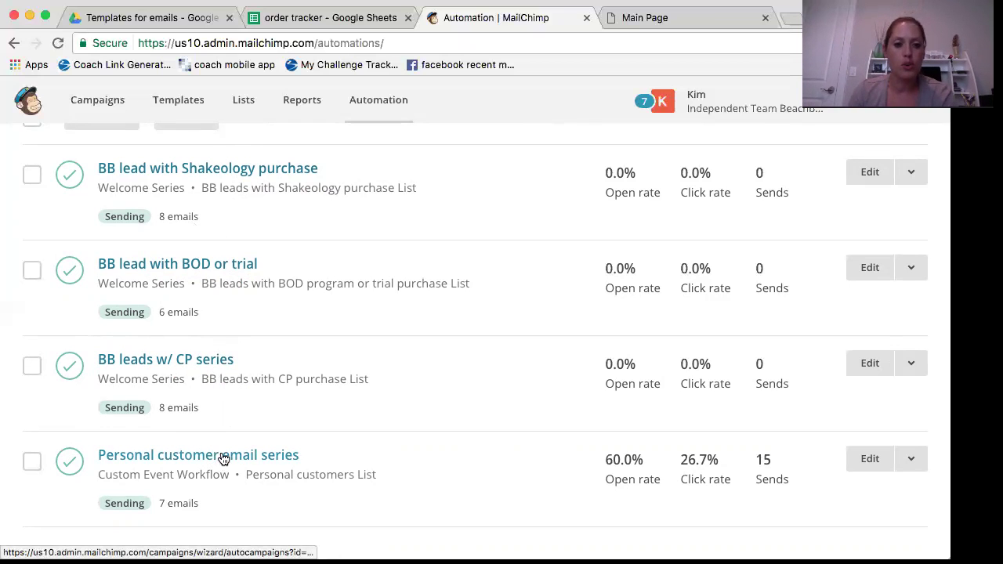
Open the "Personal customer email series" automation and review the trigger and schedule of each email in the sequence.
click(197, 456)
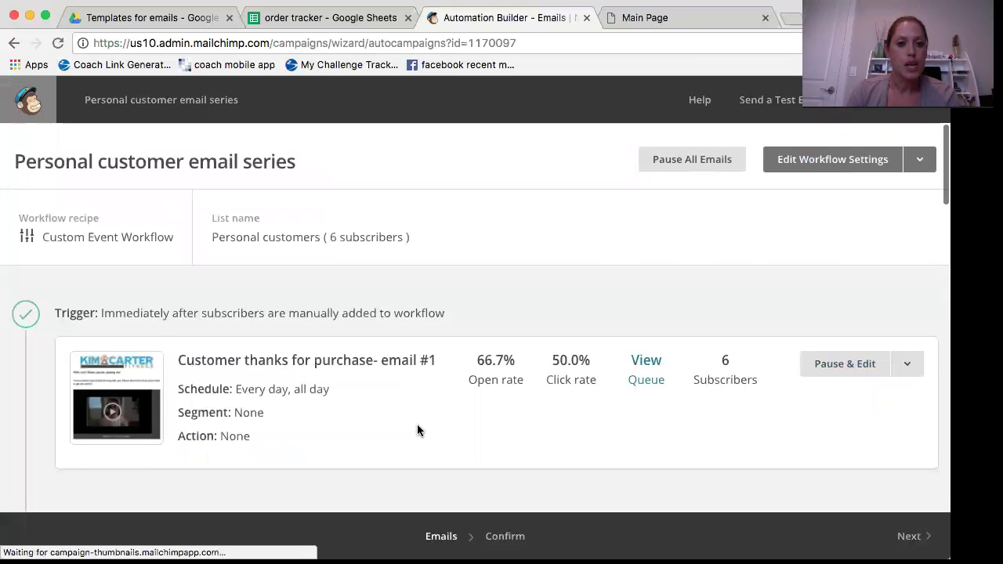
scroll(417, 430, down, 2)
scroll(417, 428, up, 1)
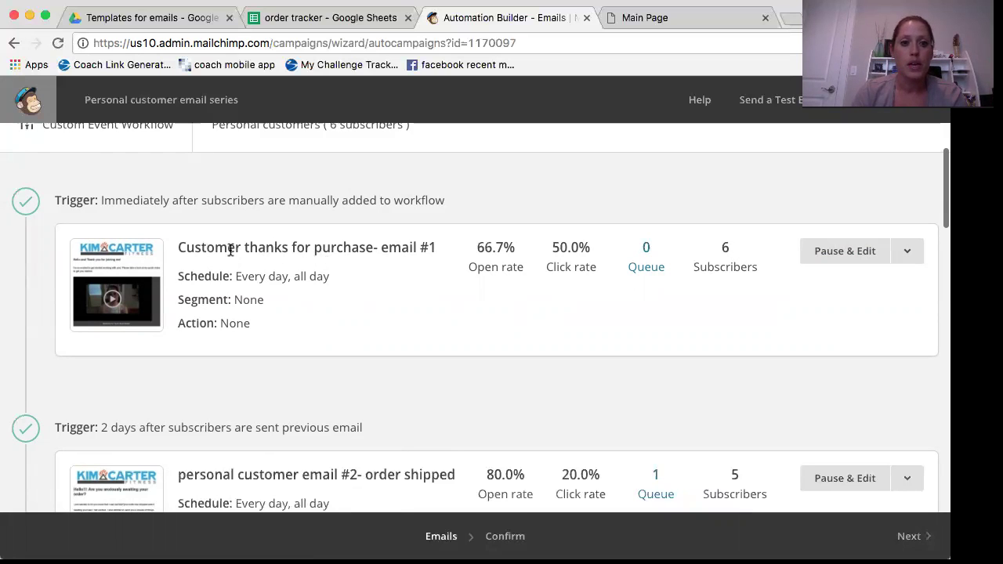
scroll(334, 253, up, 1)
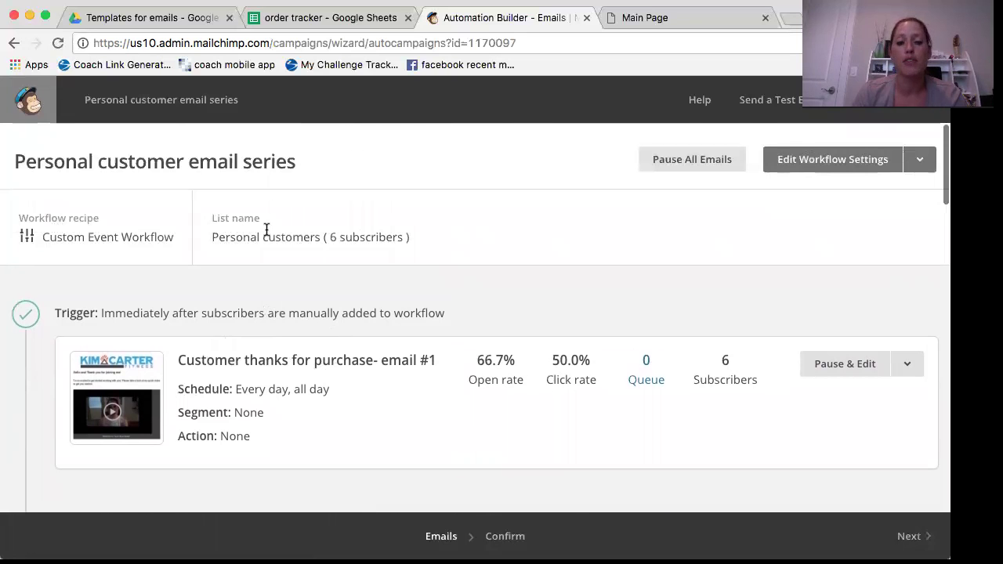
scroll(312, 285, down, 5)
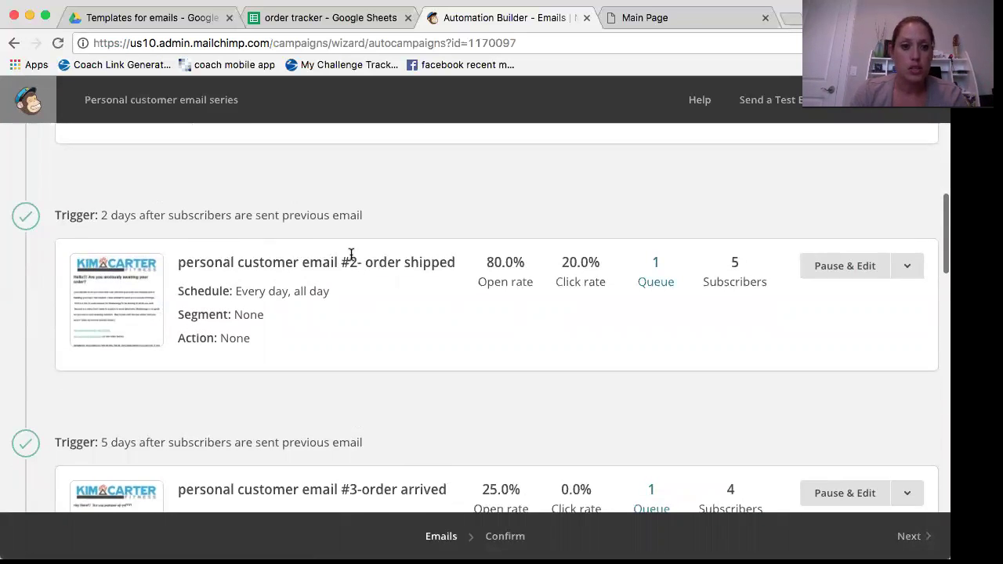
scroll(378, 279, down, 3)
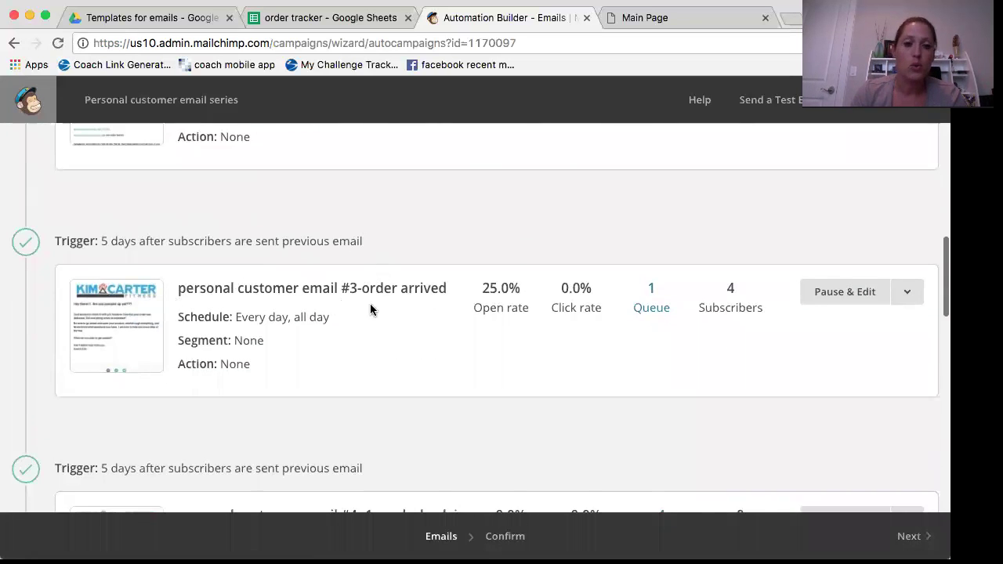
scroll(370, 306, down, 3)
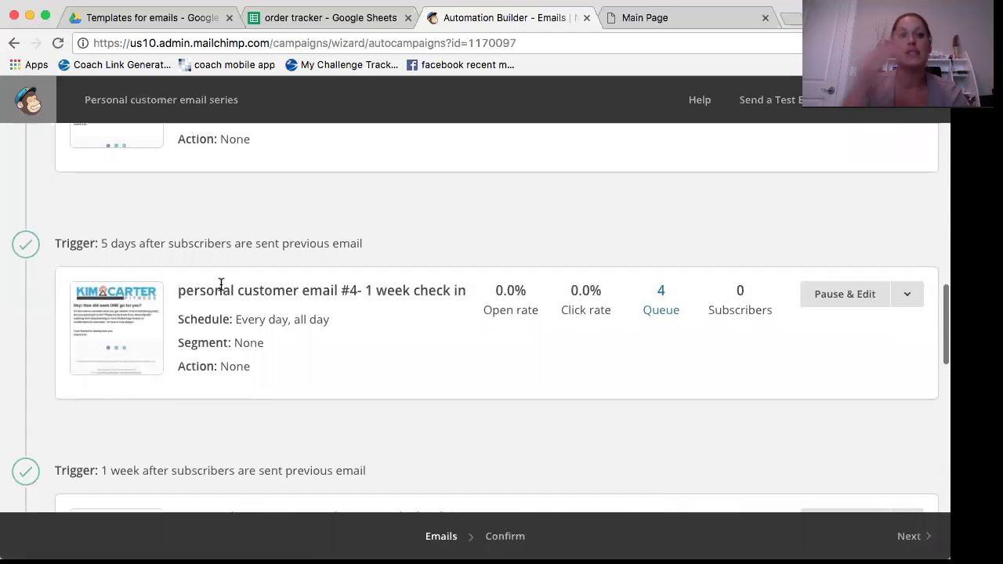
scroll(337, 317, down, 4)
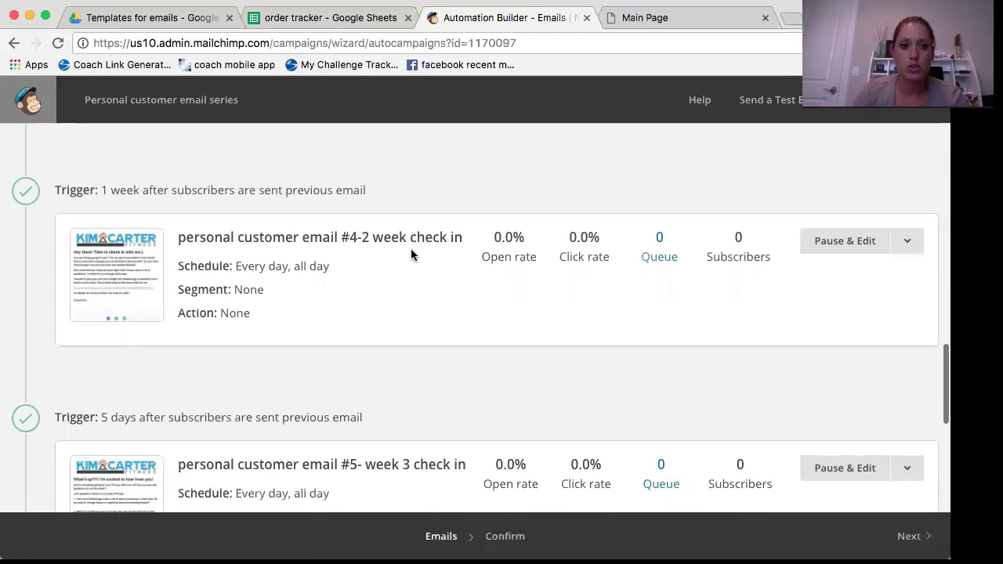
scroll(411, 251, down, 3)
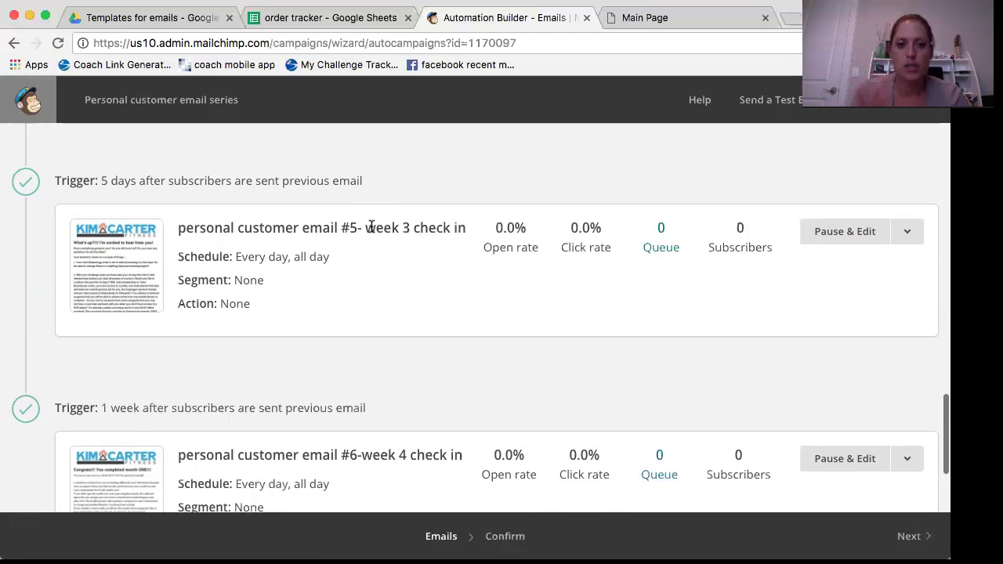
scroll(372, 226, down, 4)
scroll(387, 309, up, 10)
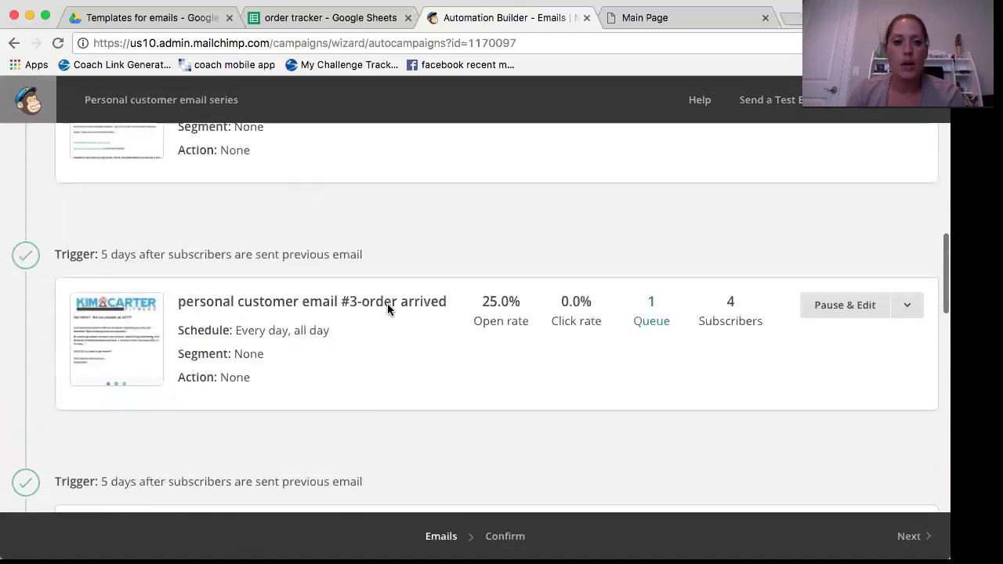
scroll(387, 309, up, 10)
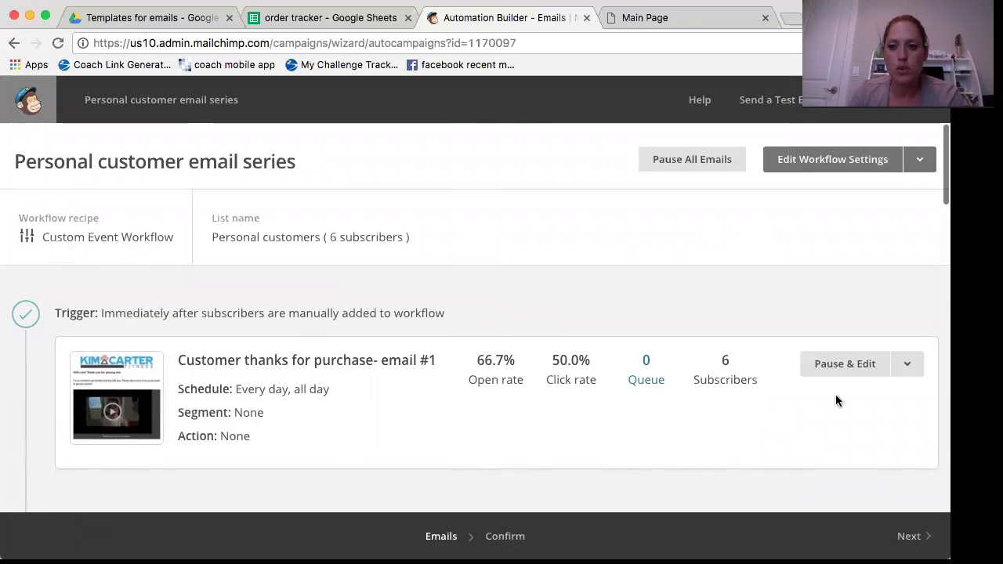
Open the preview of "Customer thanks for purchase- email #1" and read its welcome message, video and goal-setting questions.
click(902, 366)
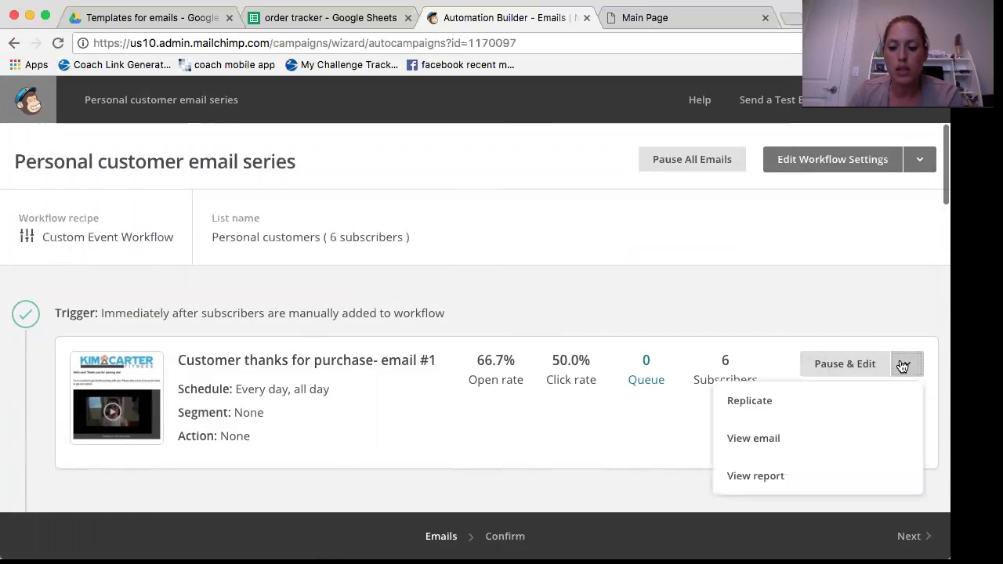
click(753, 439)
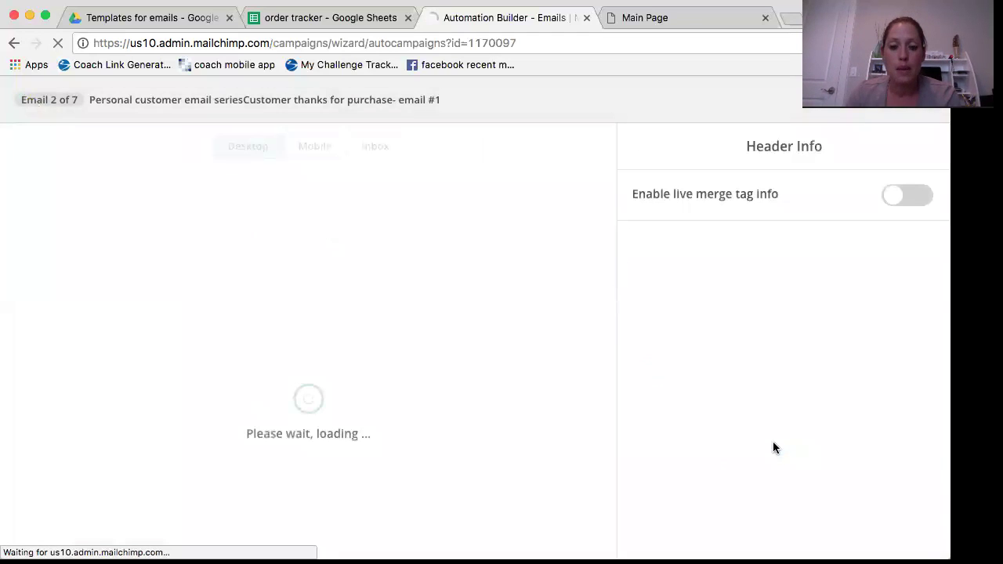
scroll(504, 403, down, 2)
scroll(504, 404, up, 2)
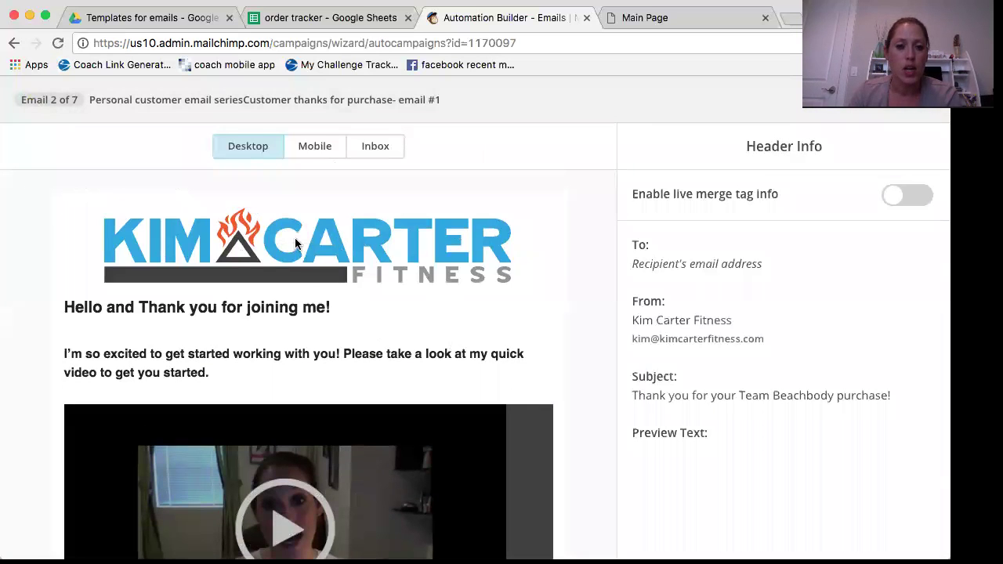
scroll(444, 302, down, 3)
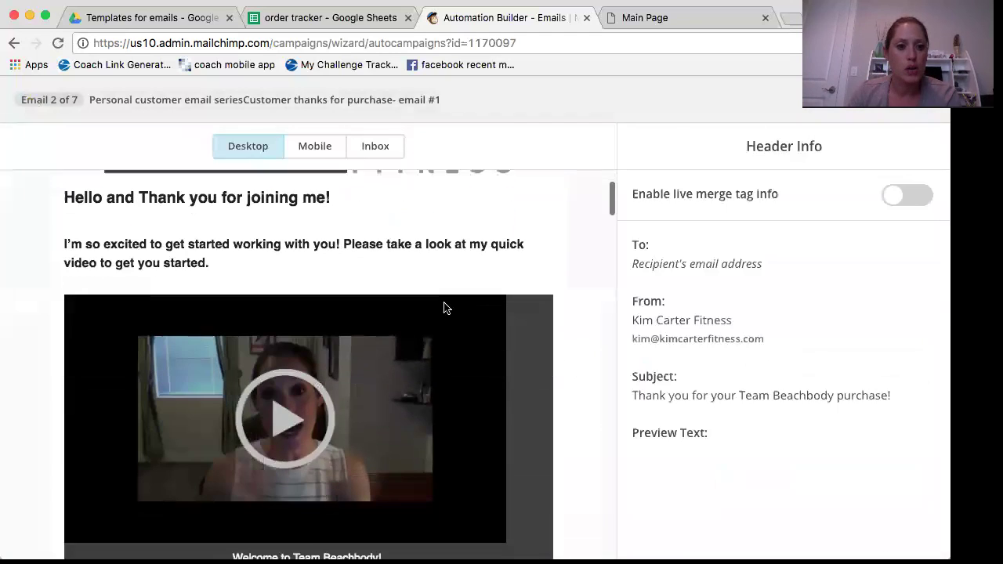
scroll(465, 400, down, 2)
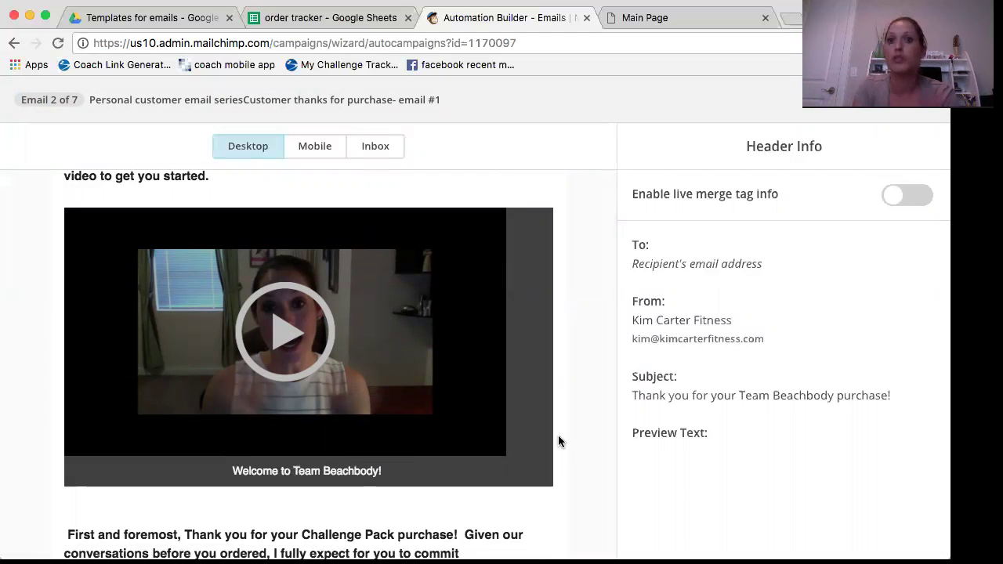
scroll(558, 441, down, 5)
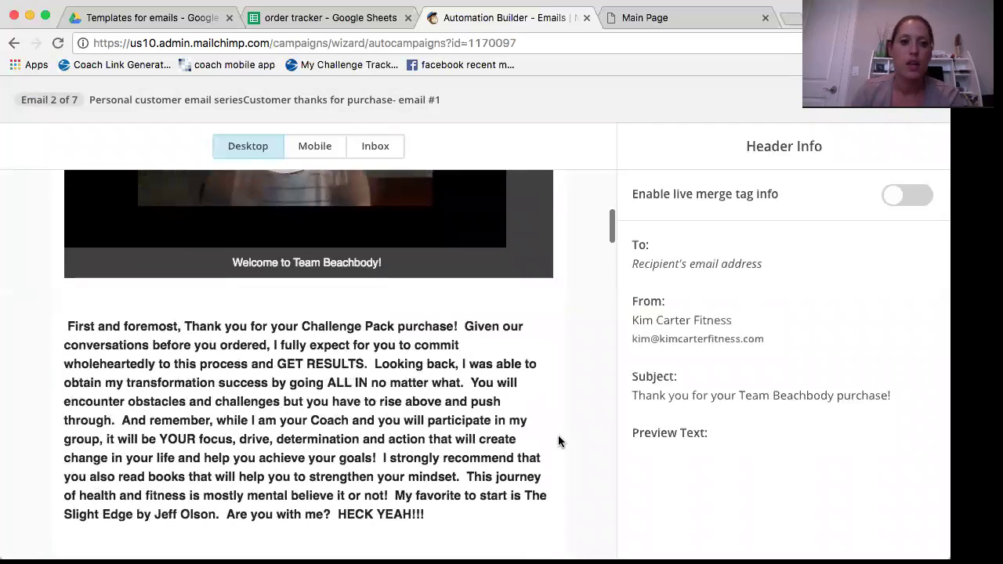
scroll(375, 423, down, 5)
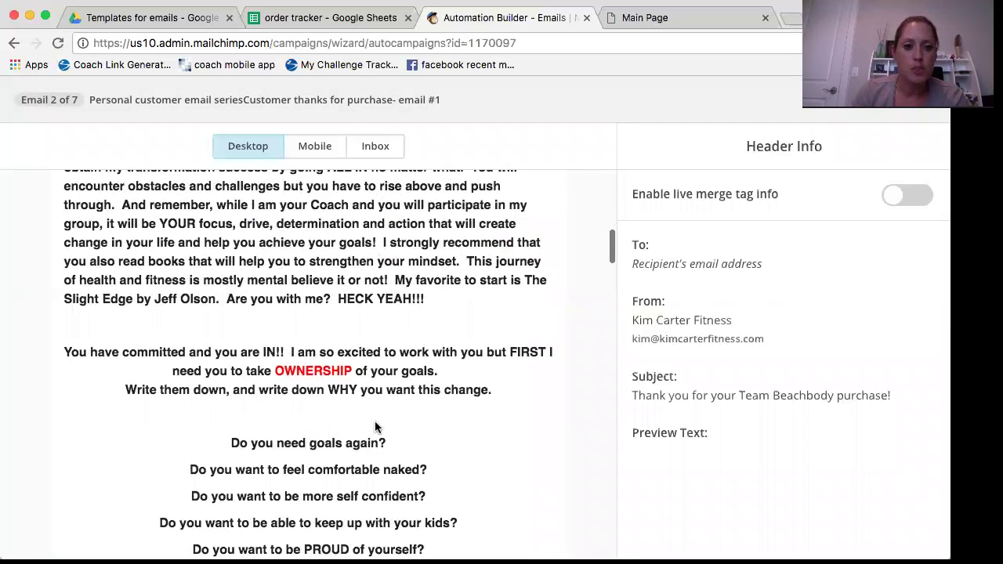
scroll(374, 424, down, 5)
scroll(374, 421, up, 5)
scroll(375, 421, down, 7)
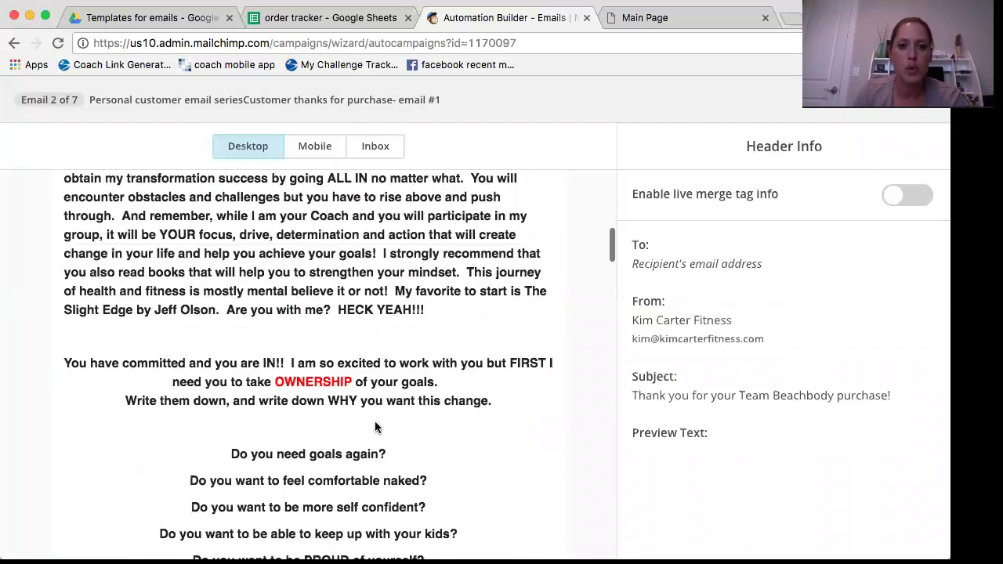
scroll(374, 426, down, 5)
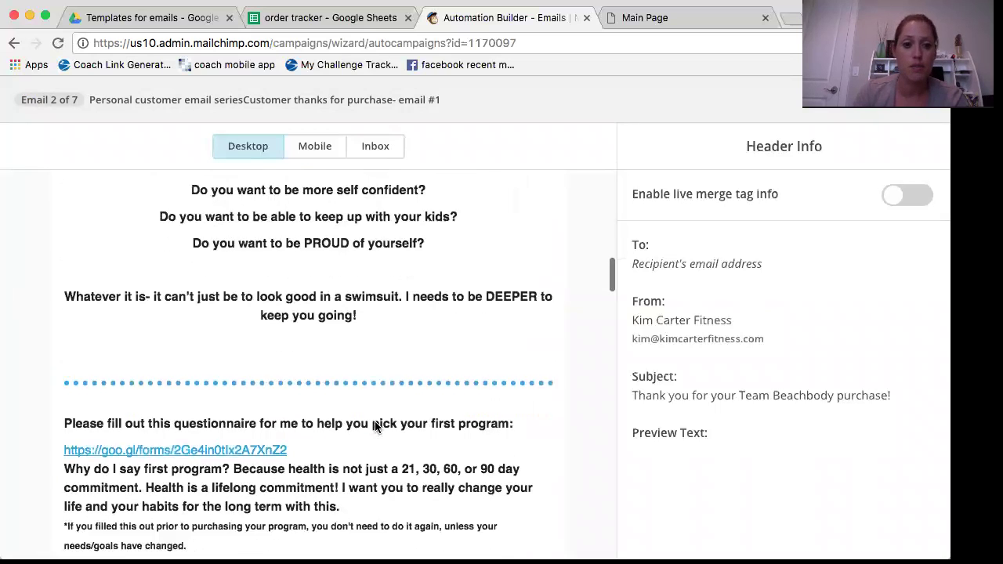
Read the email's questionnaire, app download, before-picture, measurement and meal plan sections through to the sign-off, and close the preview.
scroll(374, 427, up, 2)
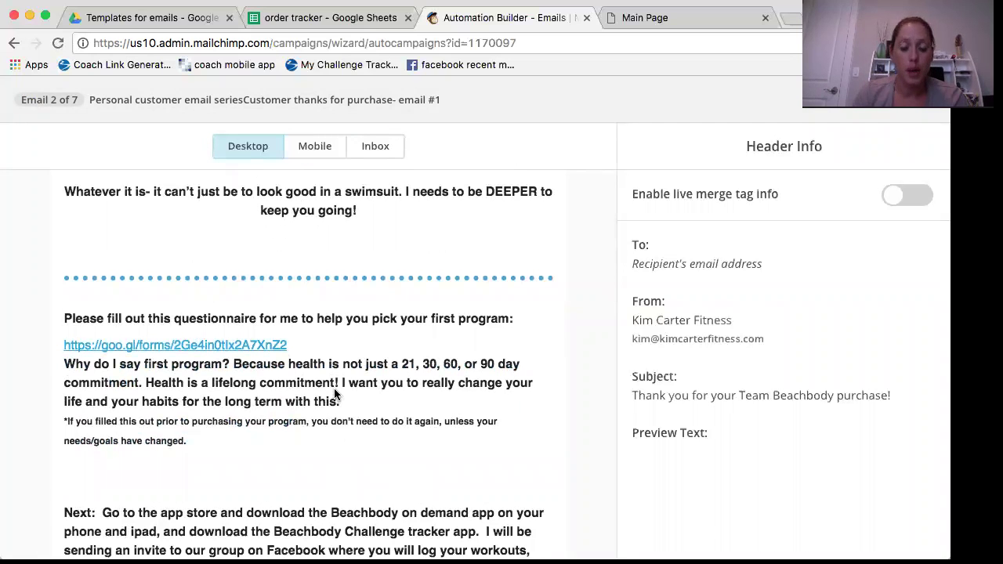
scroll(334, 394, down, 4)
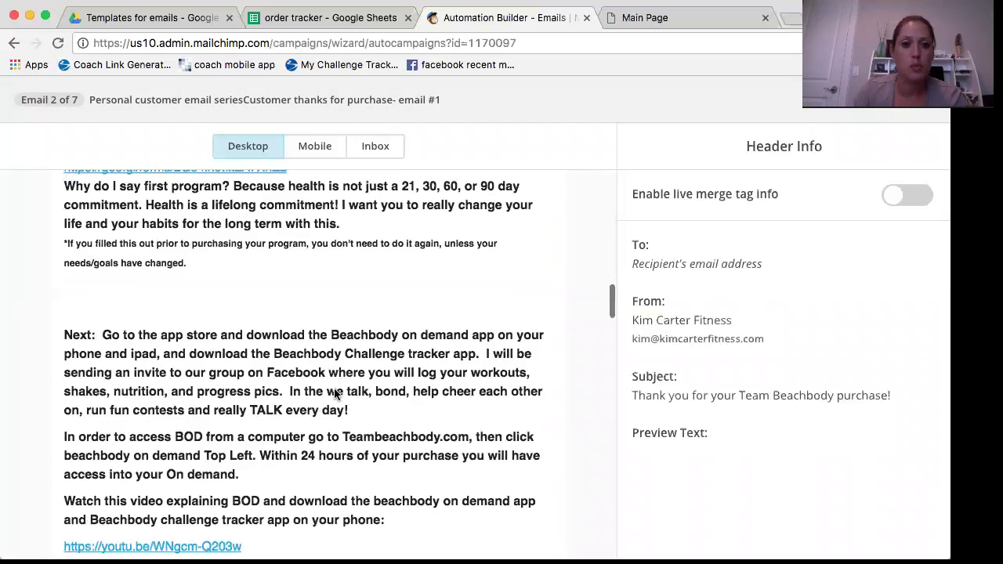
scroll(334, 394, down, 3)
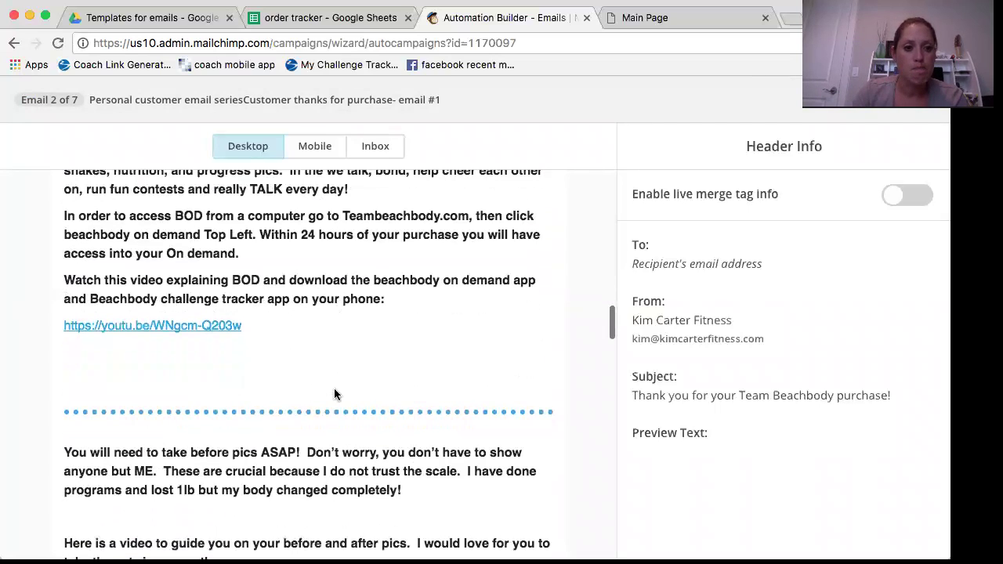
scroll(334, 394, down, 1)
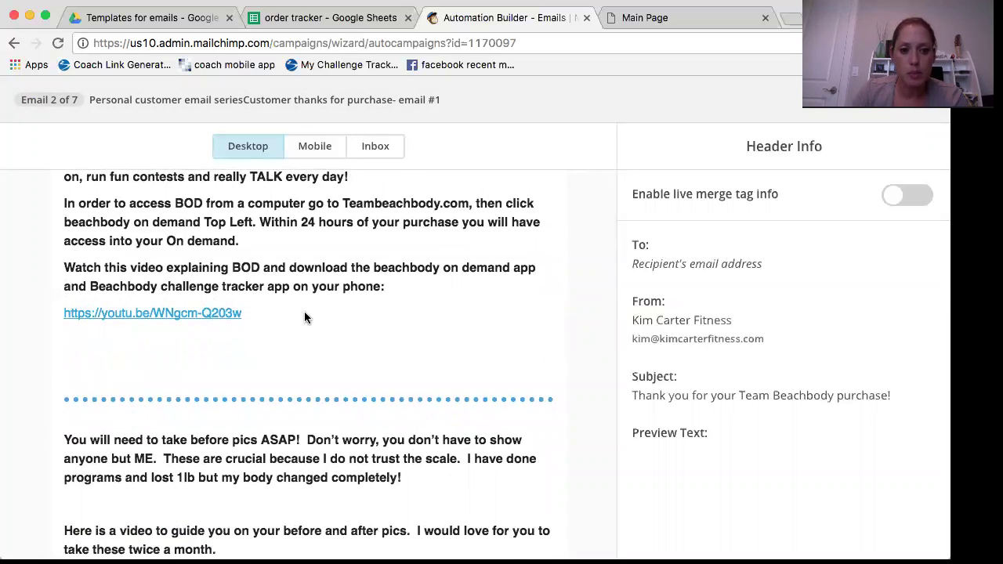
scroll(304, 314, down, 4)
scroll(361, 328, down, 6)
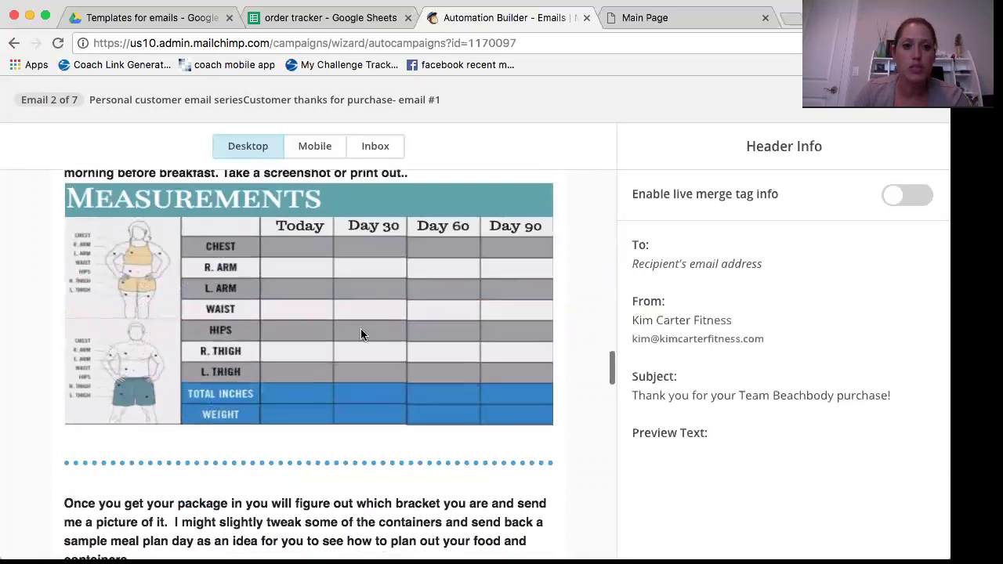
scroll(335, 311, down, 6)
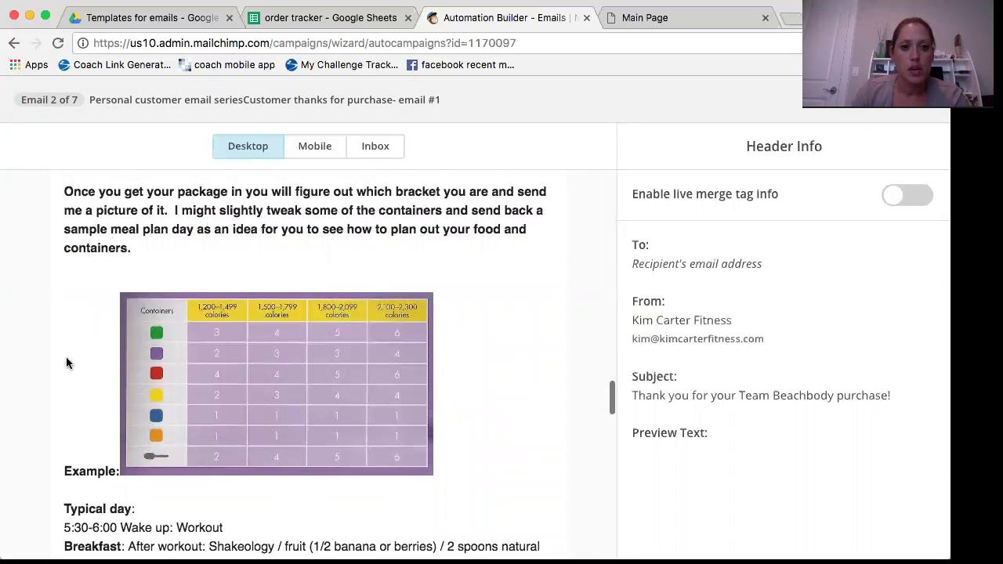
scroll(293, 363, down, 5)
scroll(295, 369, down, 10)
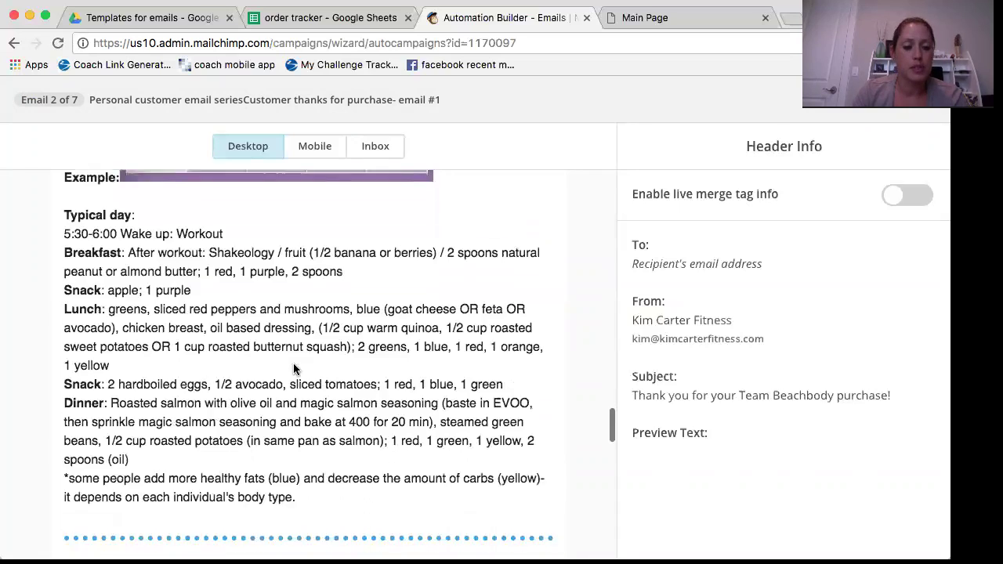
scroll(294, 369, down, 7)
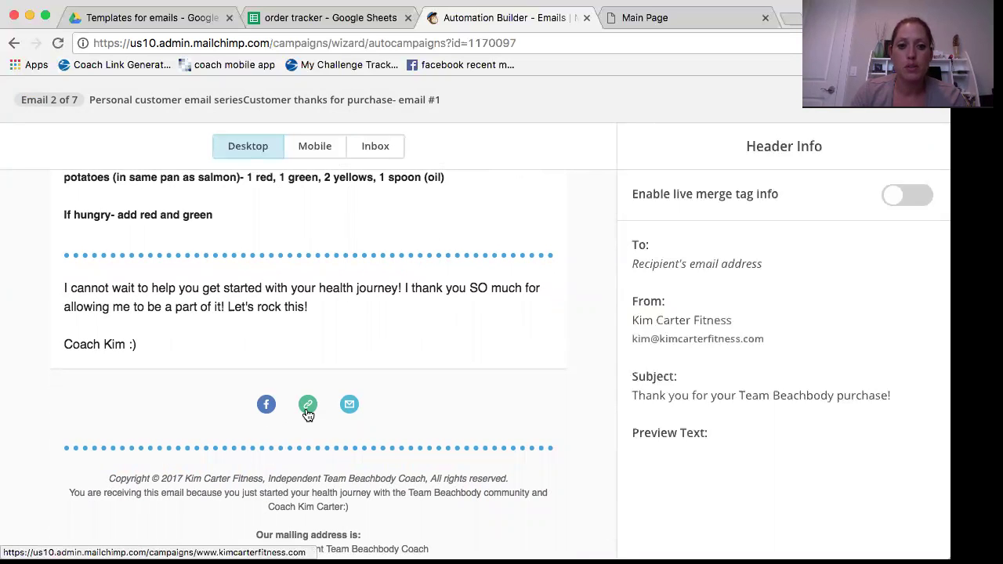
scroll(349, 409, up, 20)
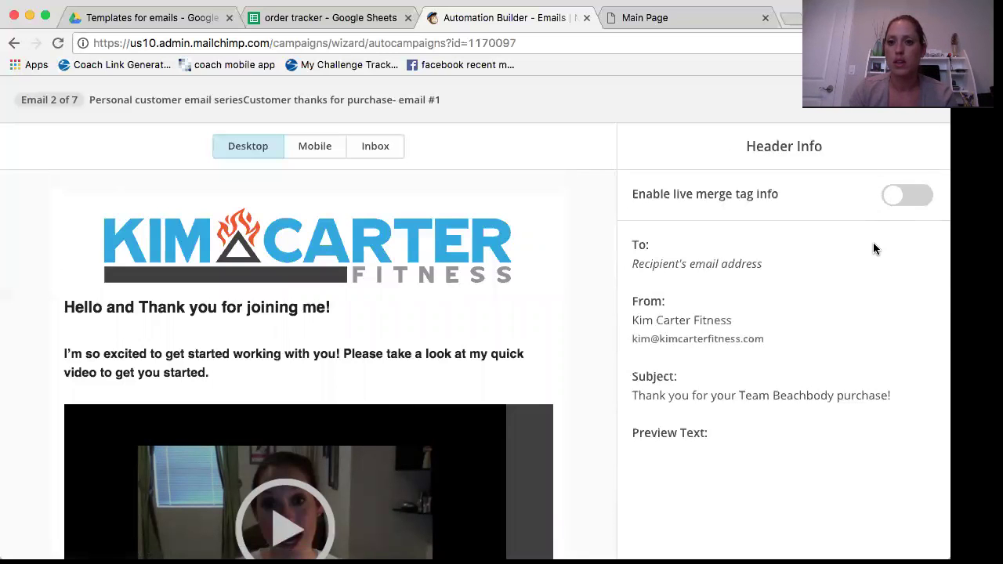
click(913, 99)
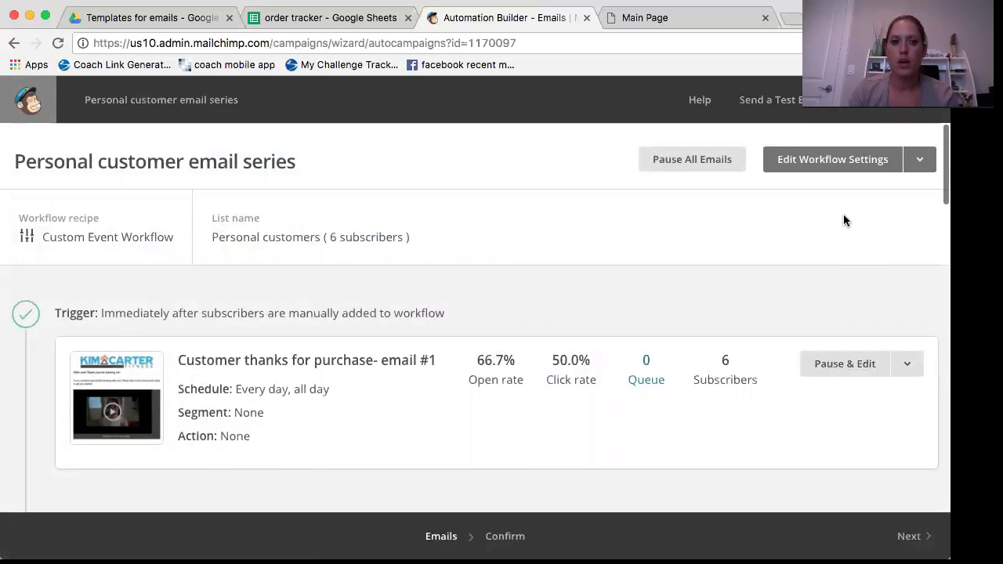
Leave the personal customer workflow for the account dashboard and open the automations overview.
click(901, 99)
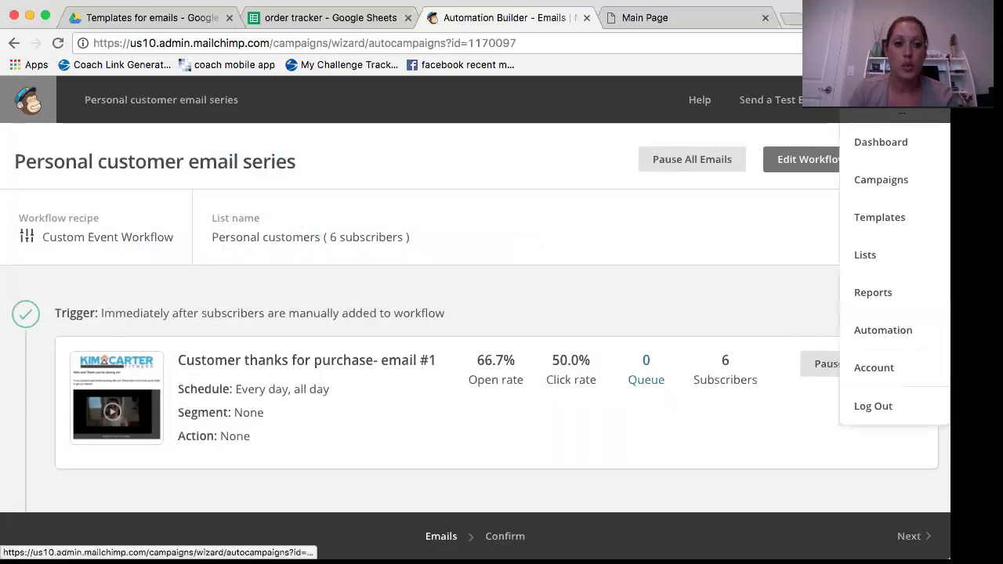
click(876, 142)
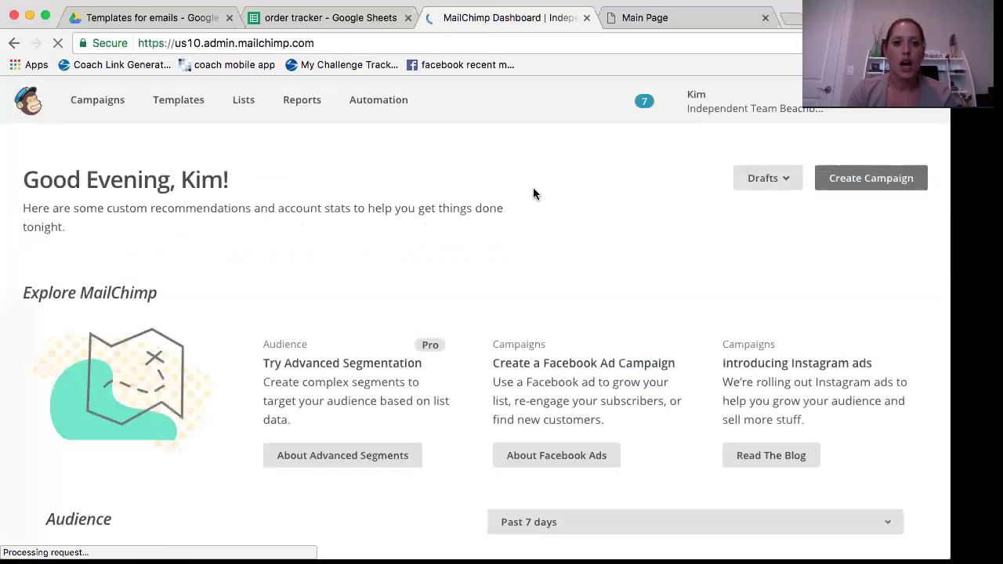
click(380, 104)
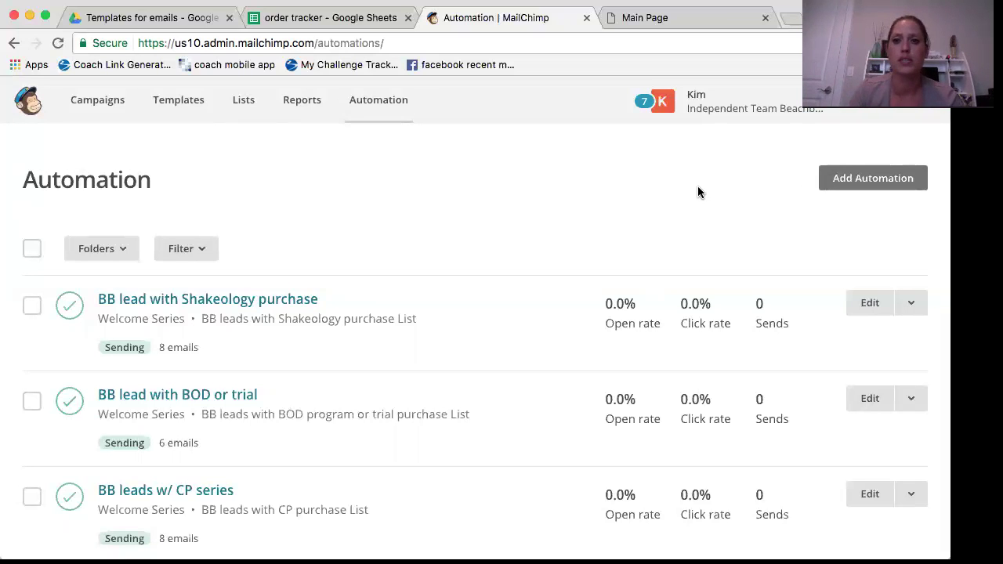
Start adding a new automation and bring up the List Activity automation types.
click(880, 181)
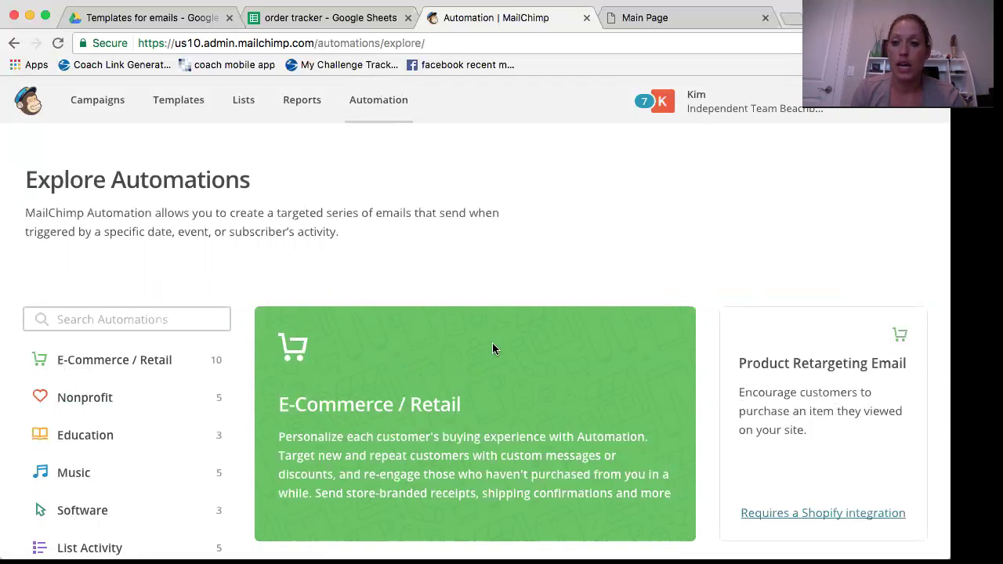
scroll(492, 334, down, 5)
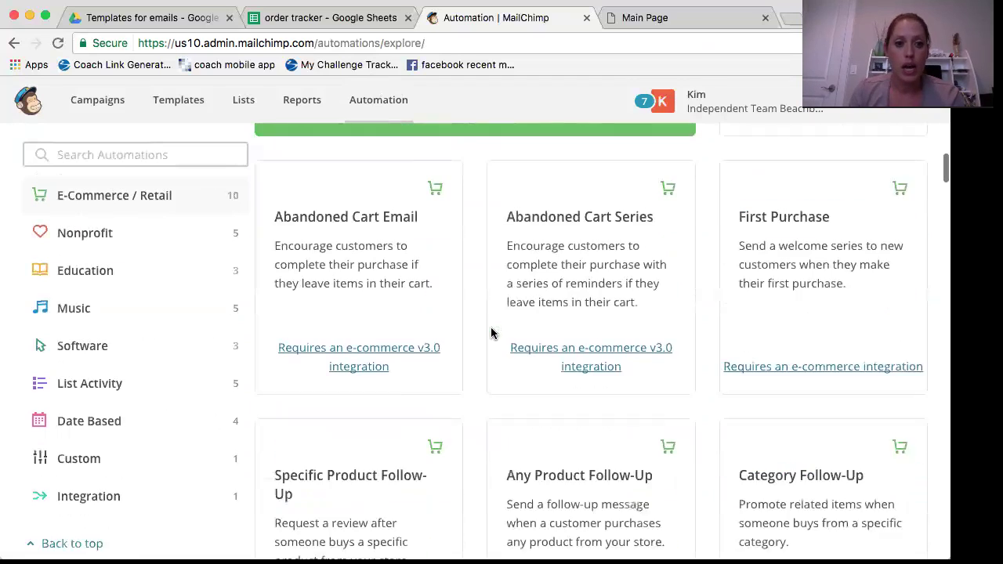
click(62, 383)
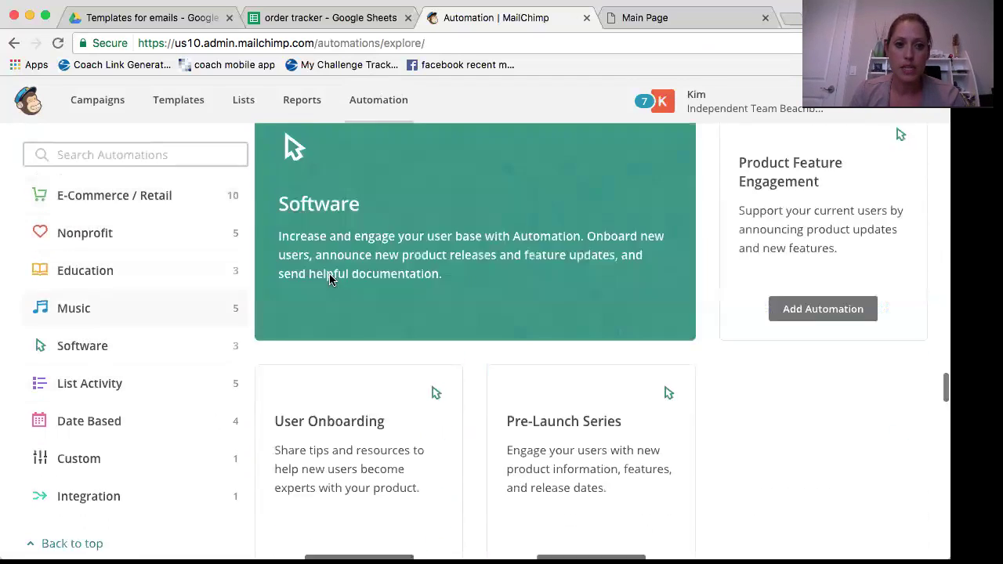
scroll(612, 282, down, 1)
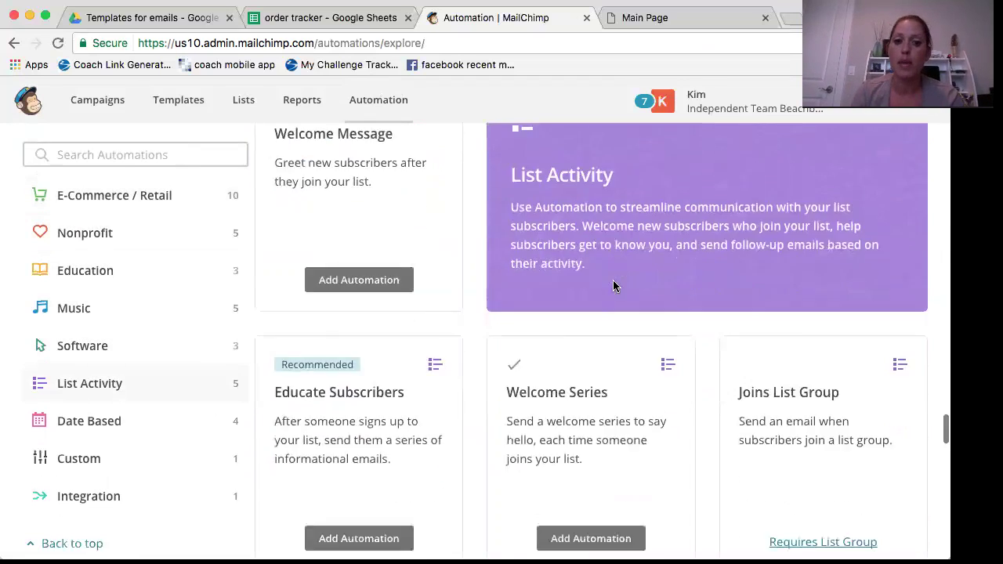
scroll(613, 285, down, 1)
Create a Welcome Series automation named "test series" for the "Customers from Beachbody- leads" list.
click(613, 489)
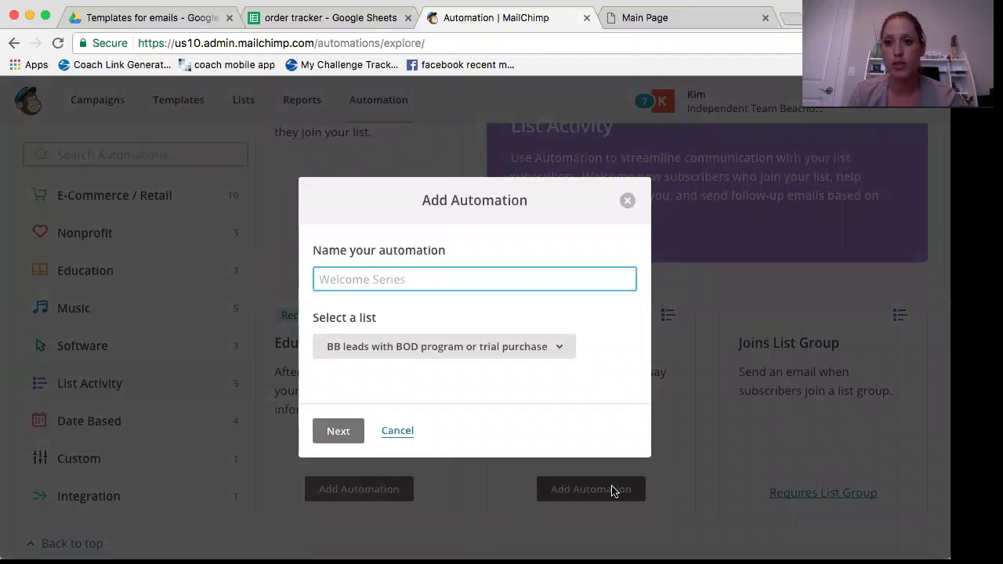
text(test)
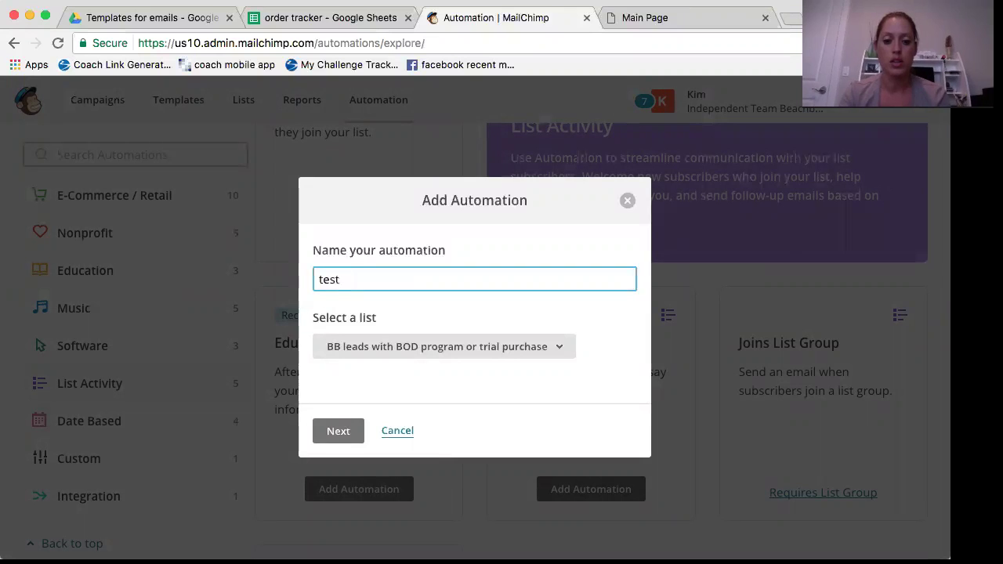
text( series)
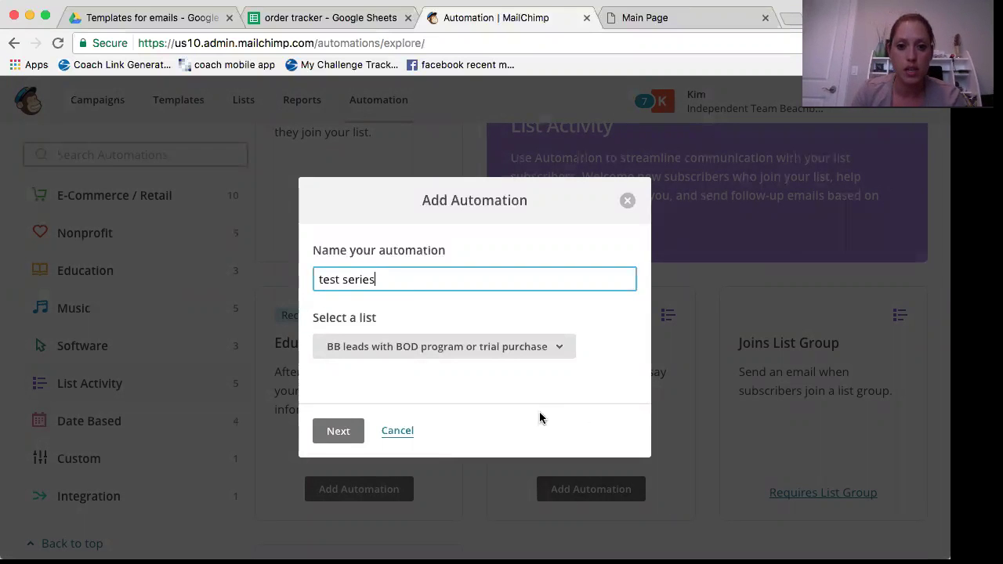
click(554, 353)
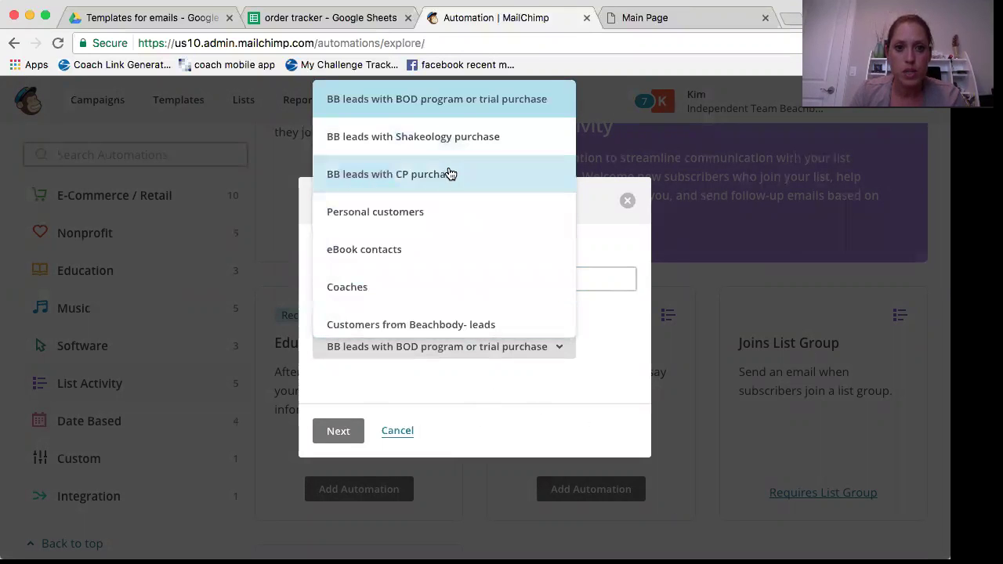
click(415, 326)
click(340, 431)
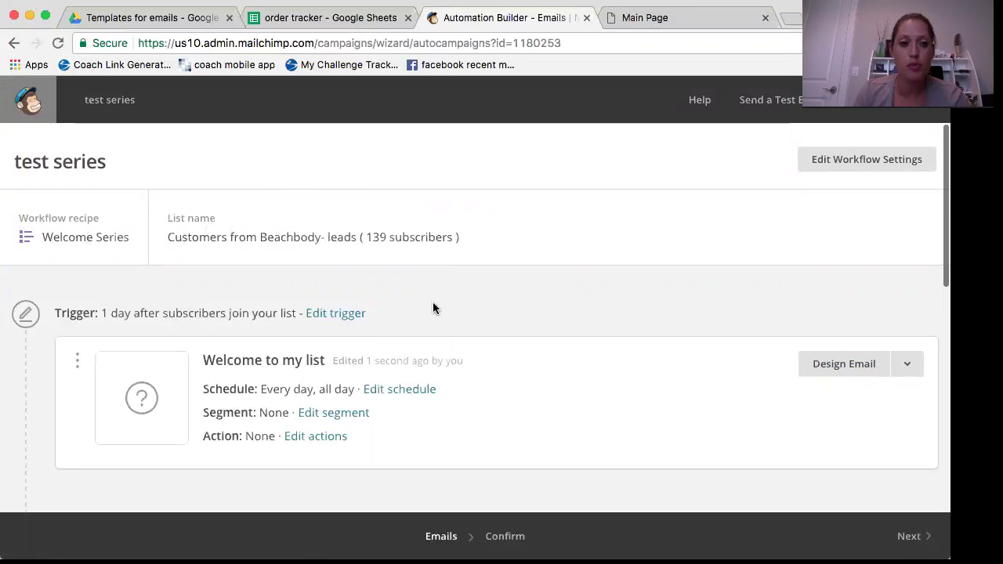
Change the trigger of the first email, "Welcome to my list", to the list management option Manual add.
scroll(433, 308, down, 3)
scroll(433, 308, up, 2)
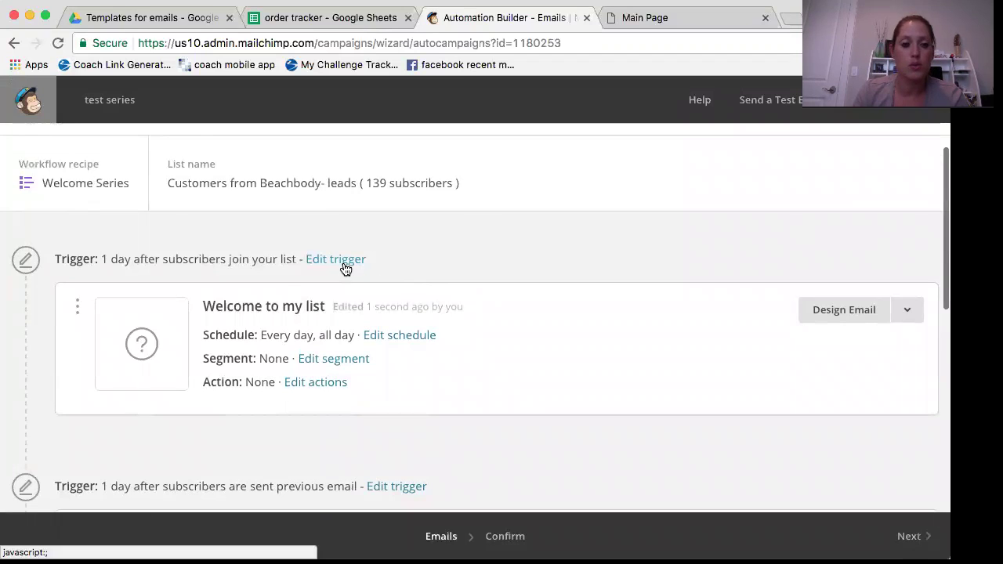
scroll(412, 327, down, 6)
scroll(412, 328, up, 3)
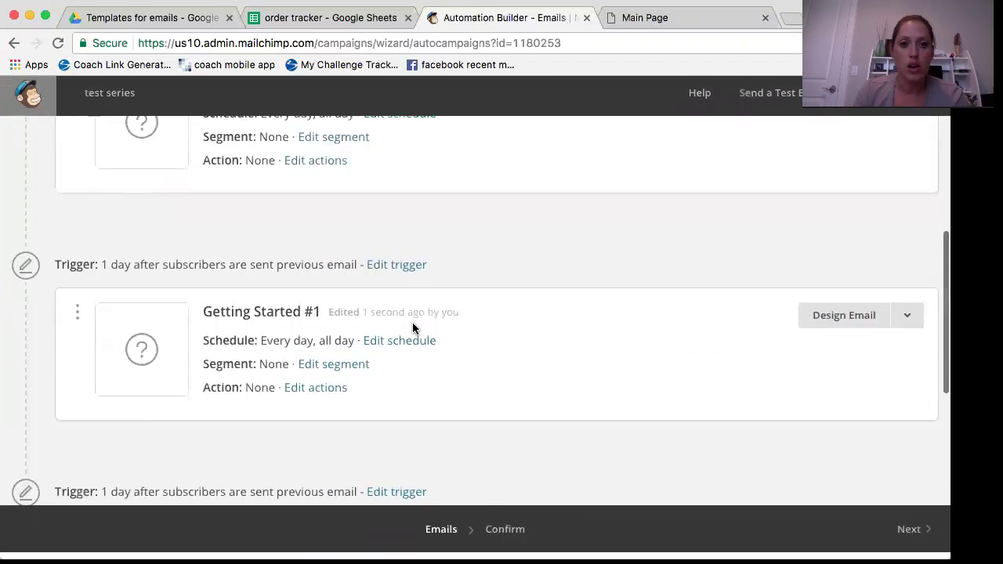
scroll(412, 322, up, 5)
click(340, 321)
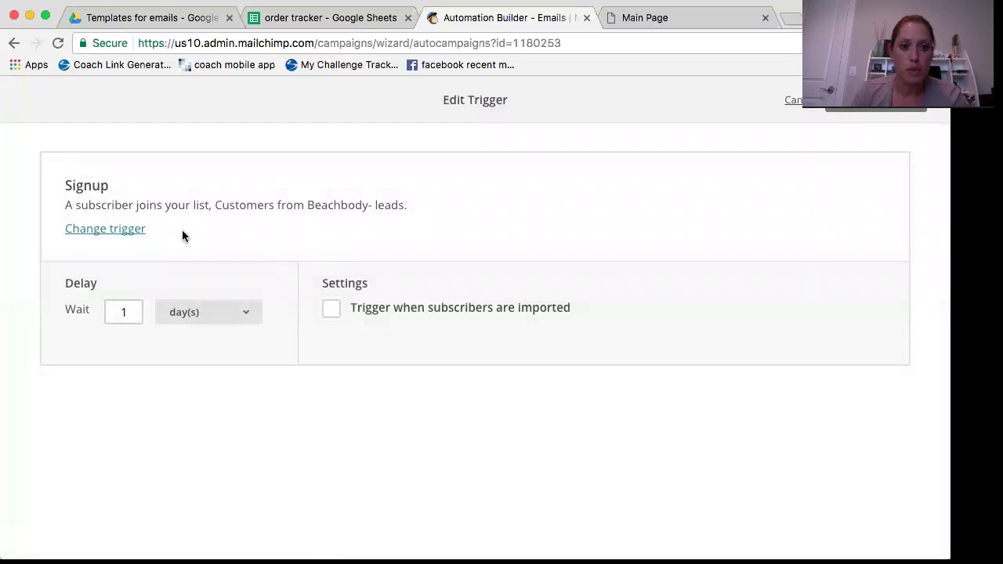
click(130, 229)
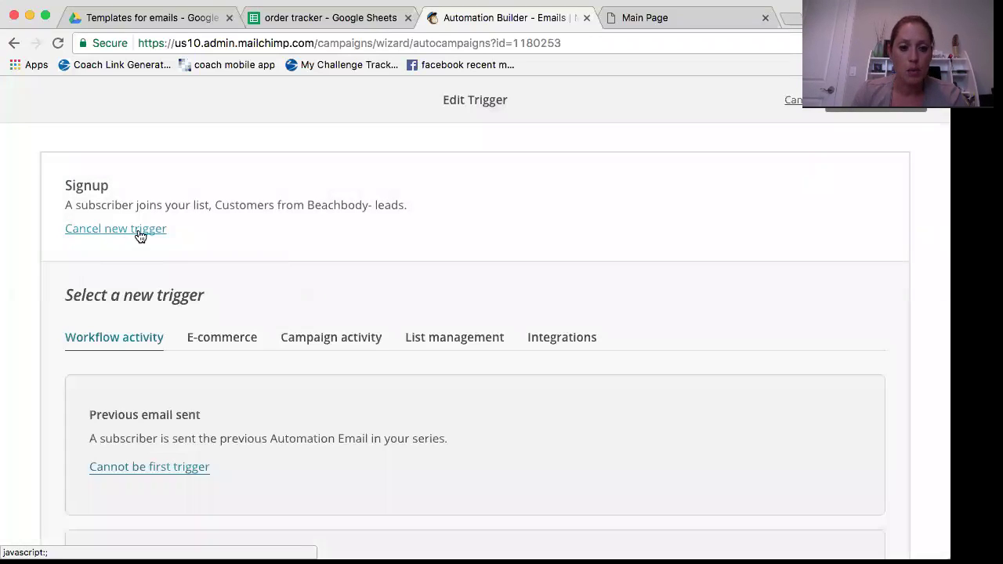
click(444, 341)
click(329, 446)
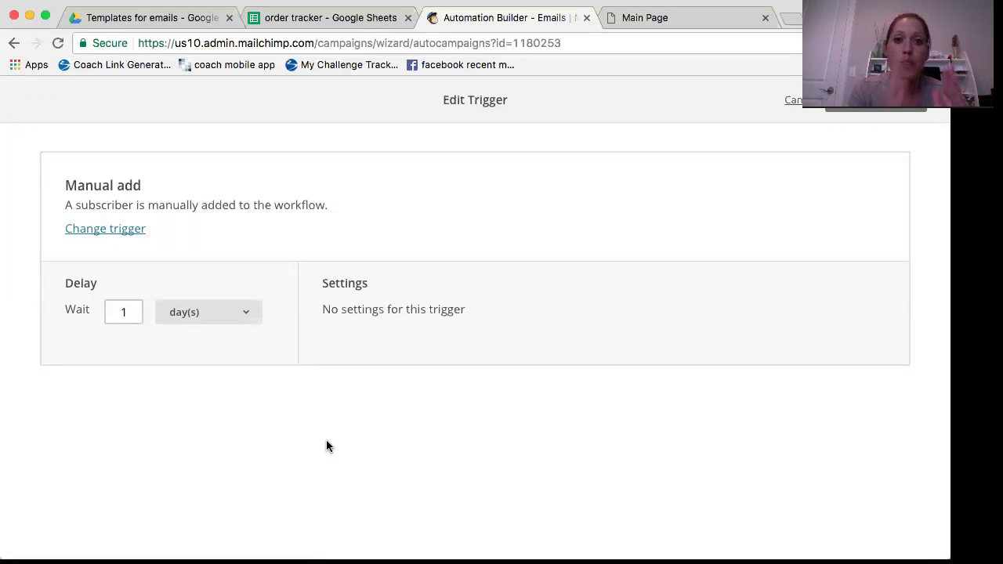
Set the trigger's delay to immediately and save the updated trigger.
click(236, 317)
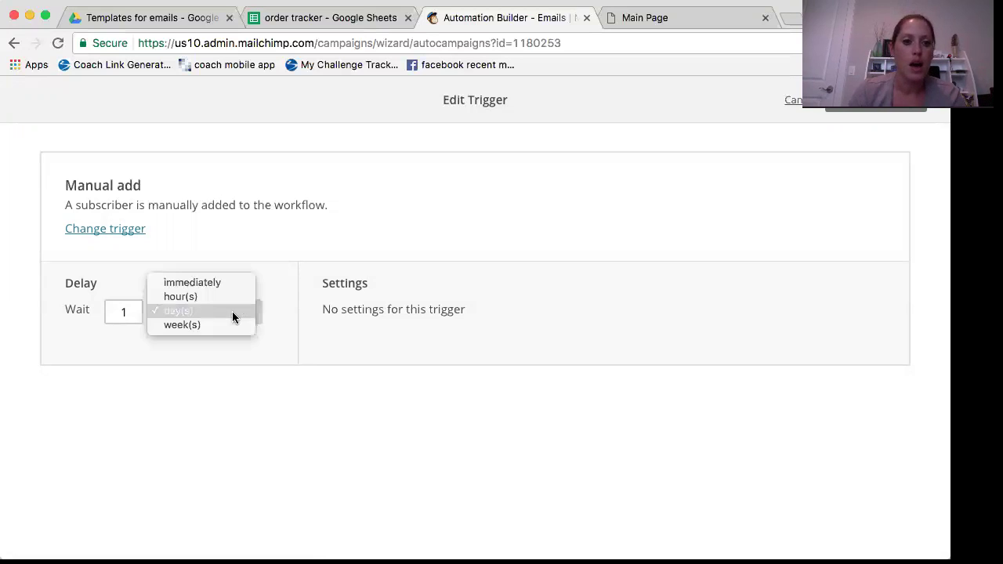
click(218, 284)
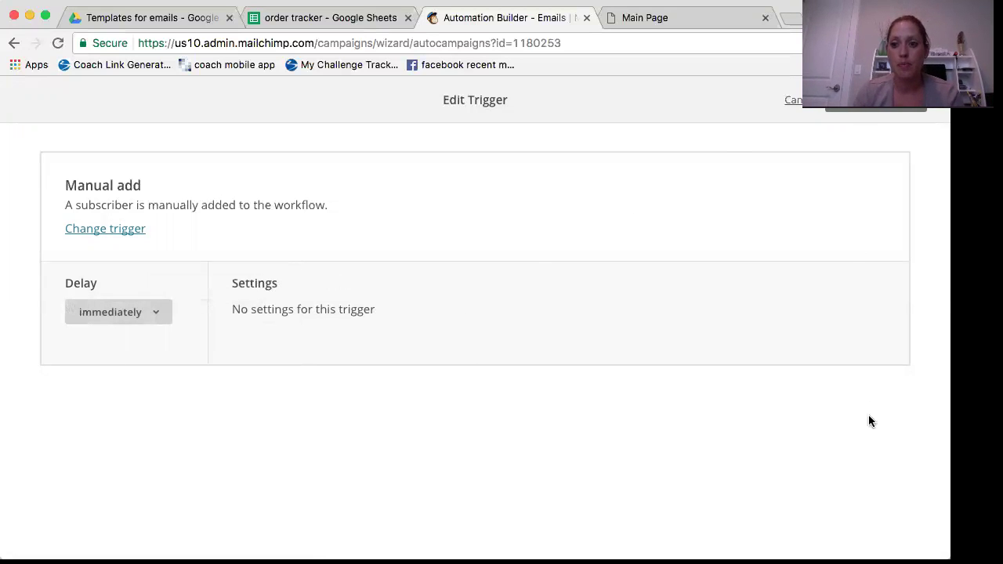
click(873, 100)
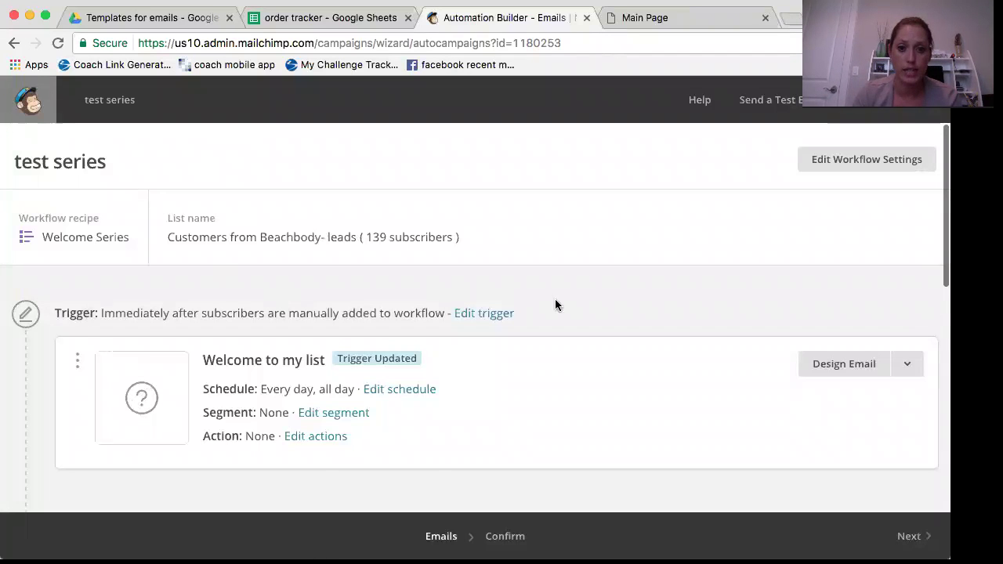
Start designing the "Welcome to my list" email, give it the subject "welcome to TBB", and continue to template selection.
scroll(427, 459, down, 3)
click(836, 252)
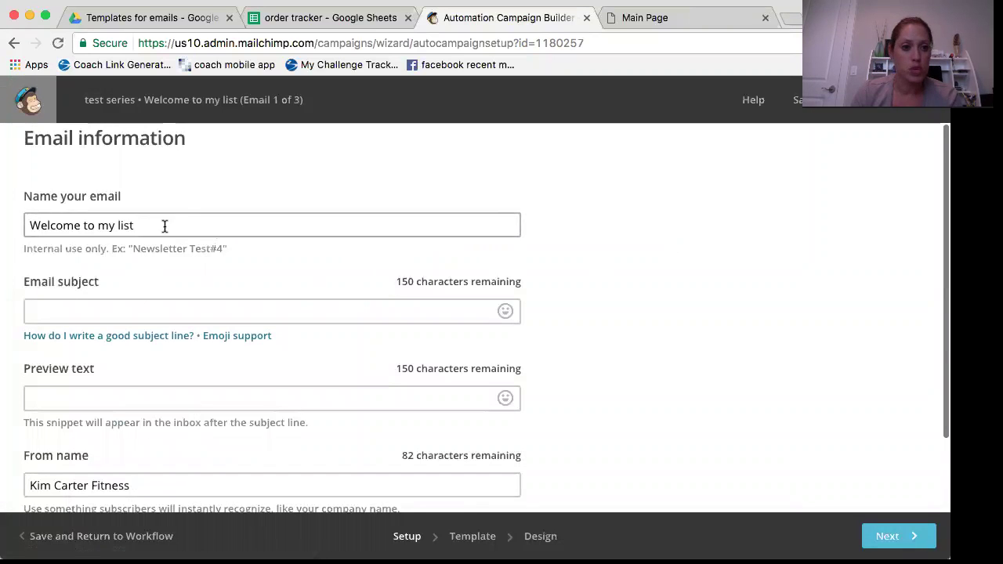
click(168, 312)
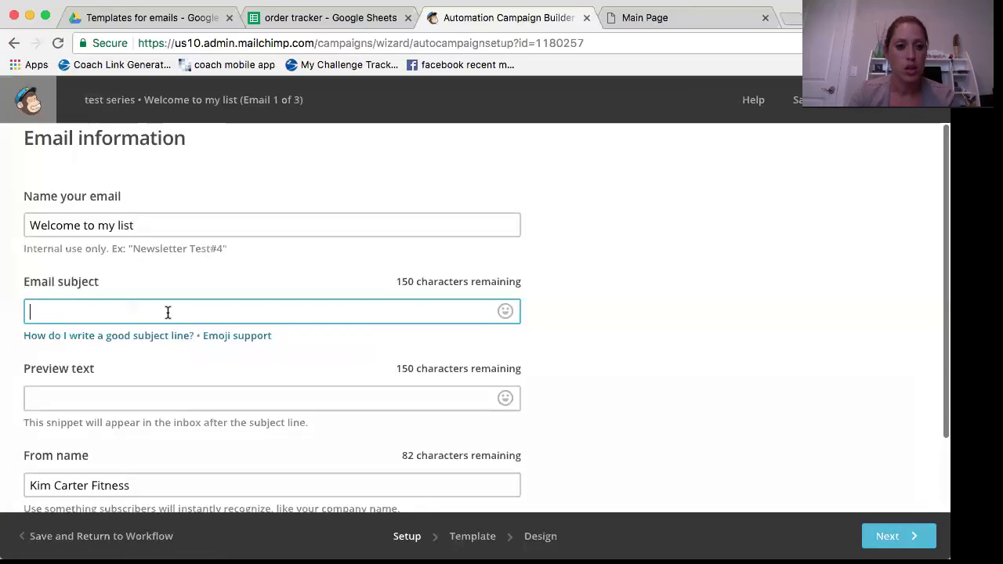
text(welcome to )
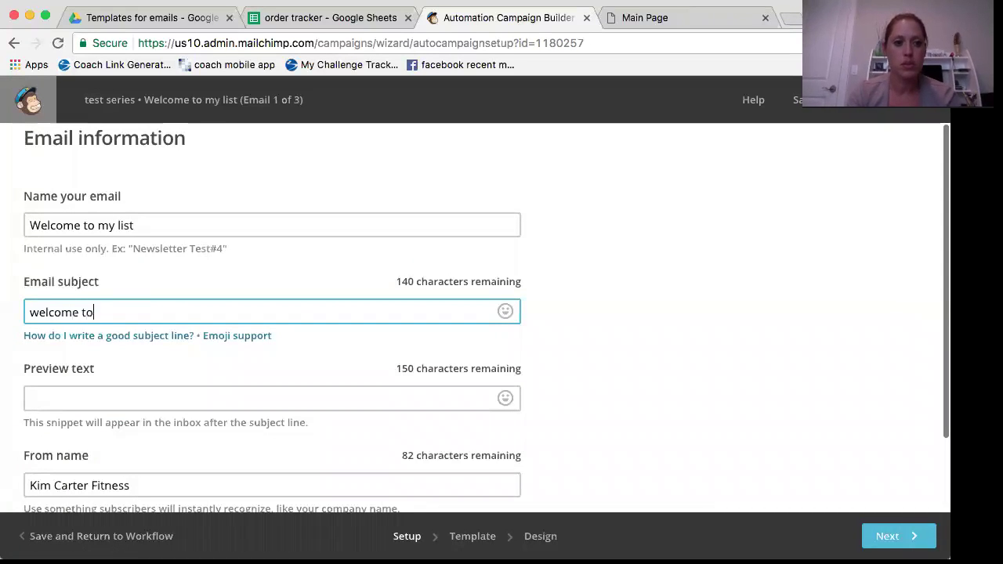
text(TBB)
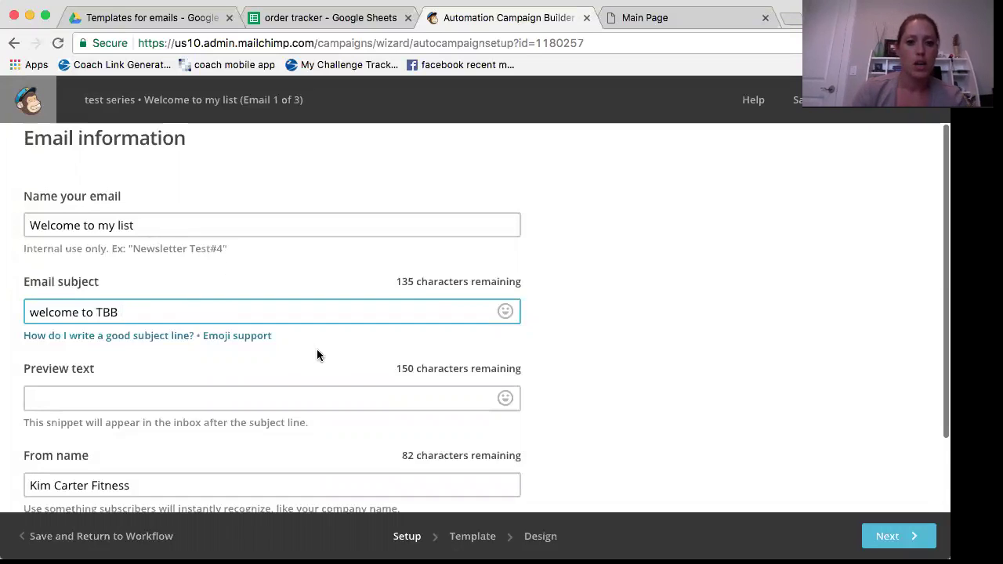
scroll(317, 349, down, 2)
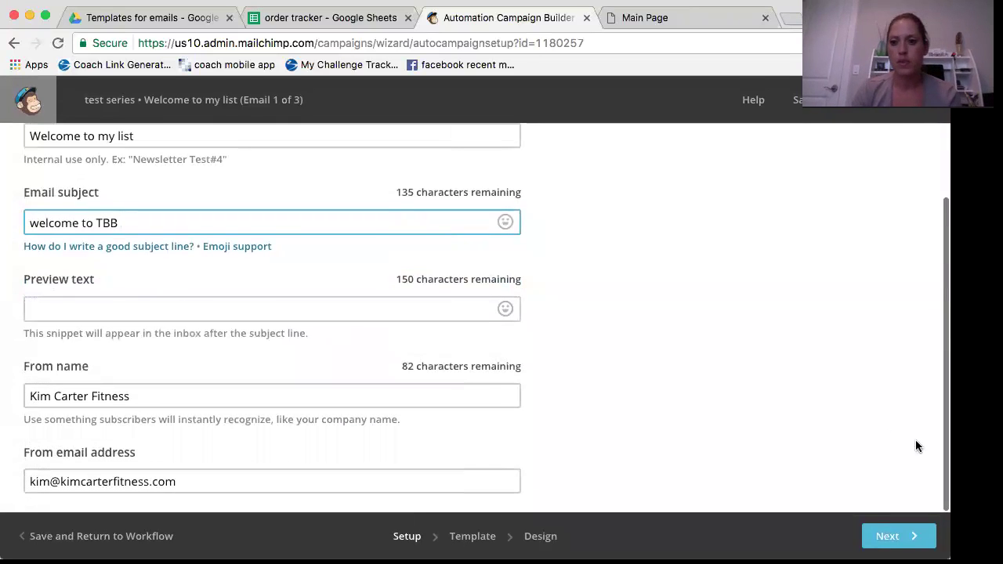
click(889, 537)
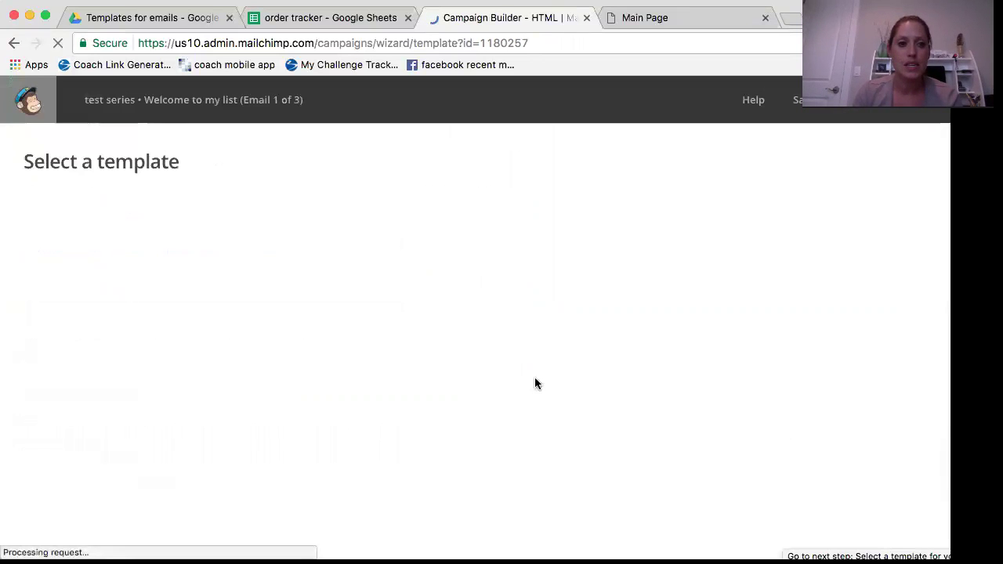
Choose the basic 1 Column layout as the email's template.
scroll(340, 376, down, 5)
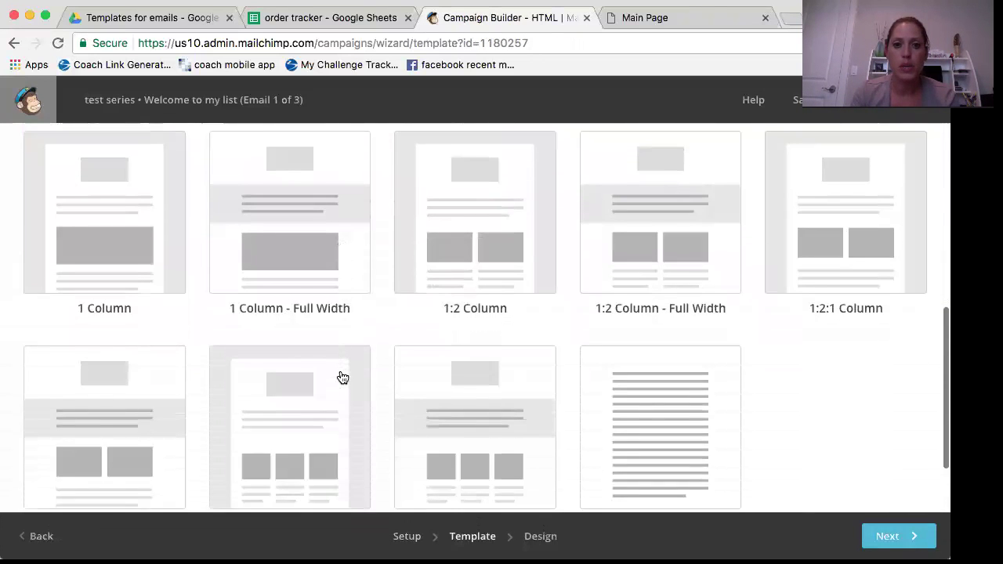
scroll(342, 378, up, 2)
click(122, 279)
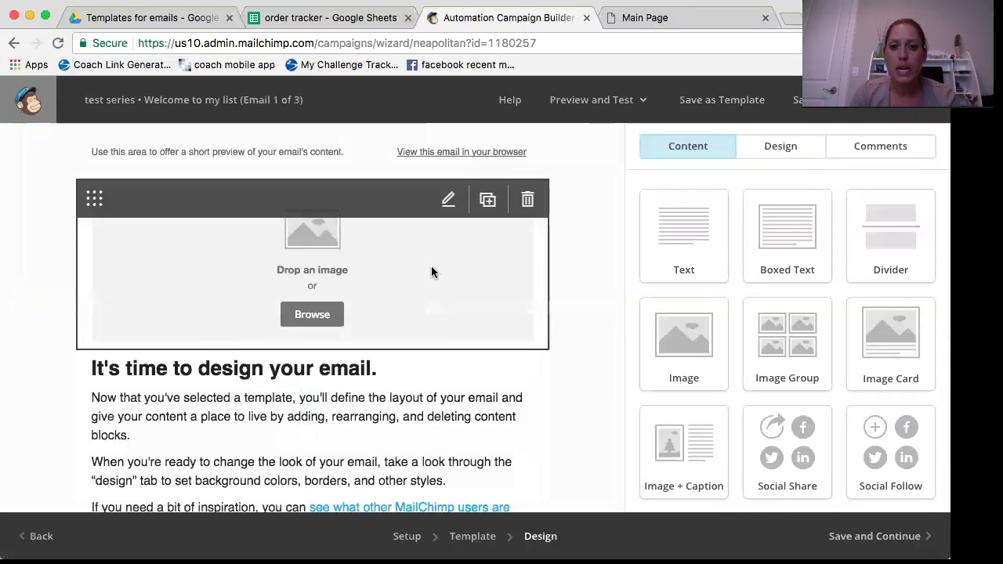
Fill the image placeholder at the head of the email with the fitness company's logo from the stored files.
scroll(696, 347, down, 3)
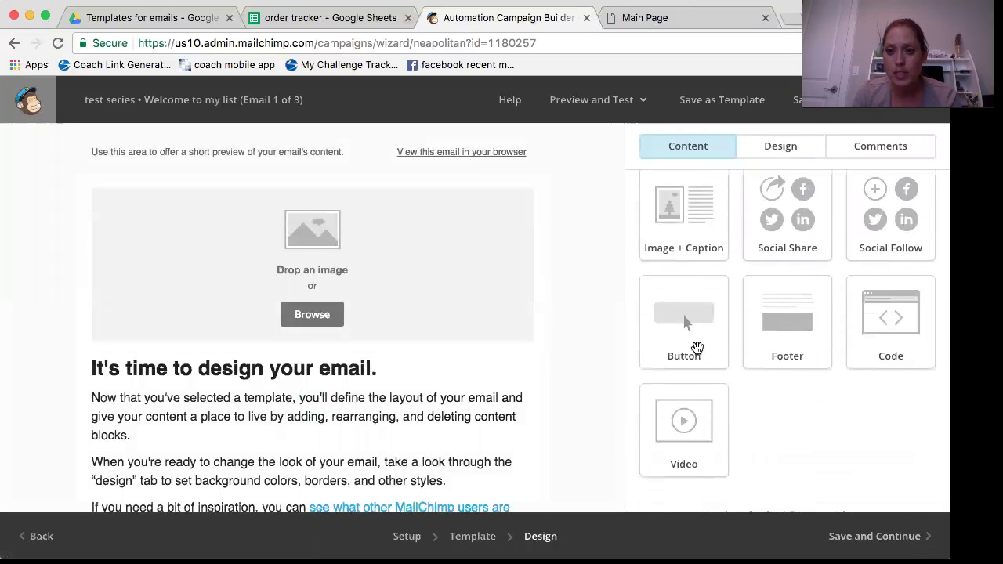
scroll(696, 349, up, 3)
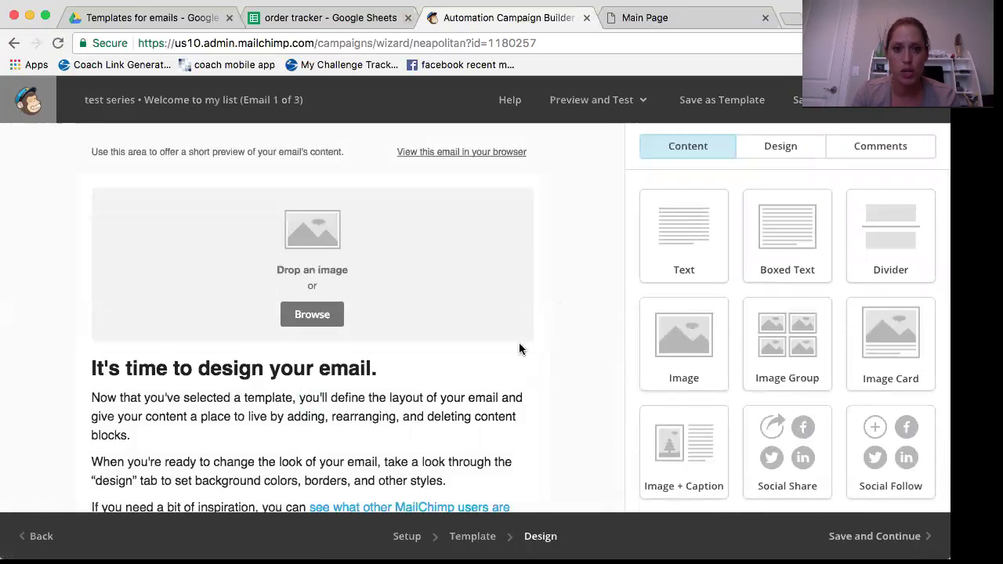
click(304, 318)
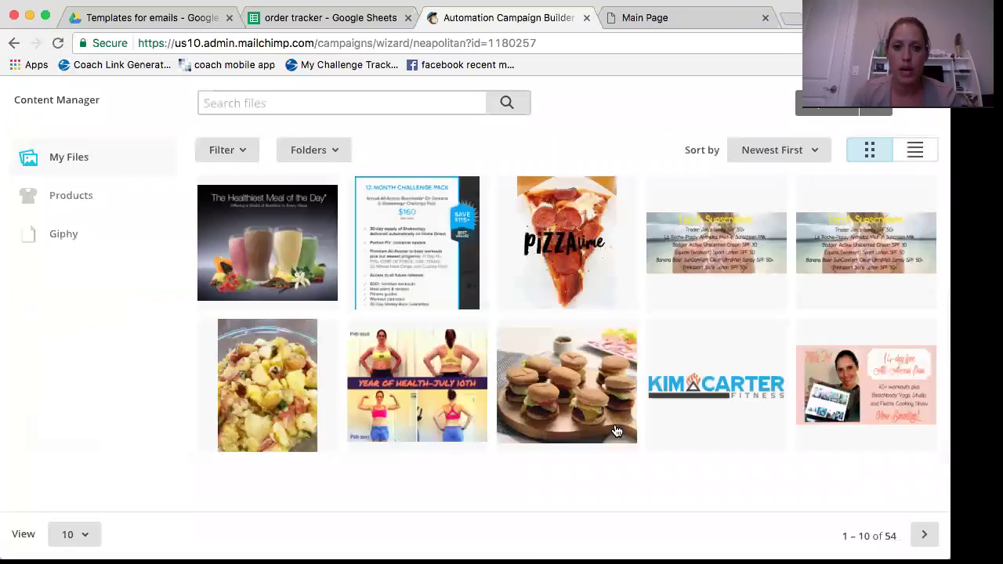
click(708, 441)
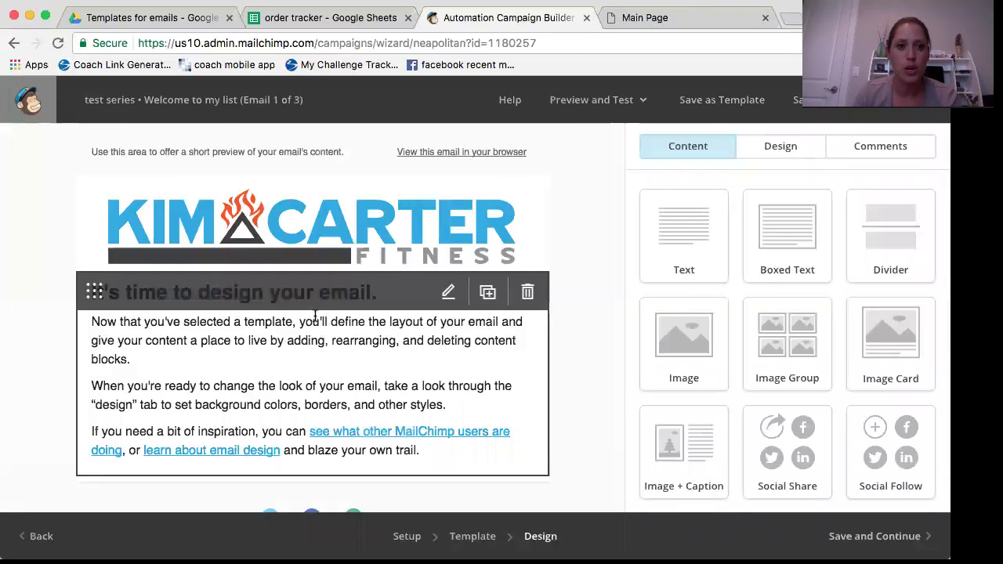
Delete the preview text block above the logo and confirm the deletion.
scroll(148, 153, up, 1)
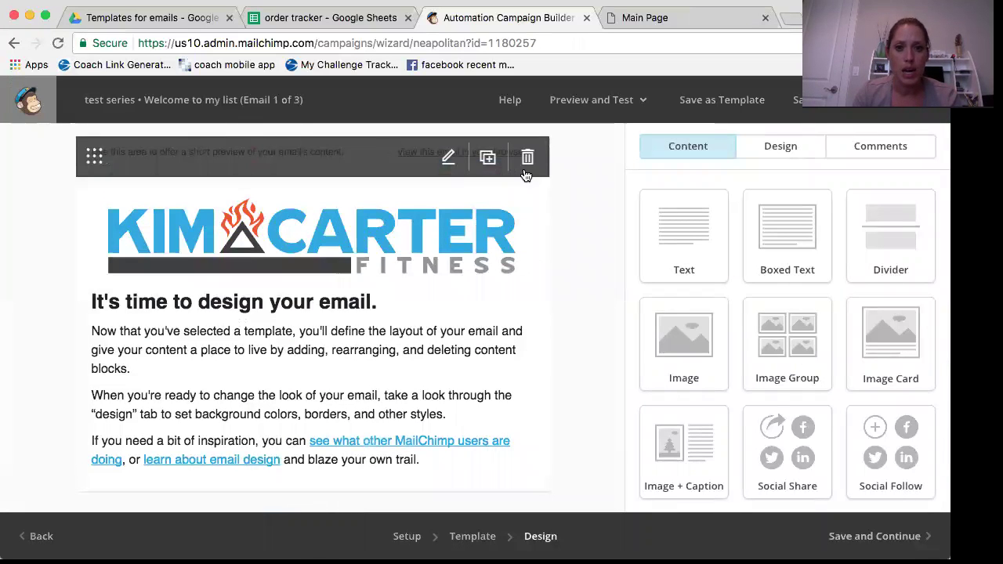
click(527, 160)
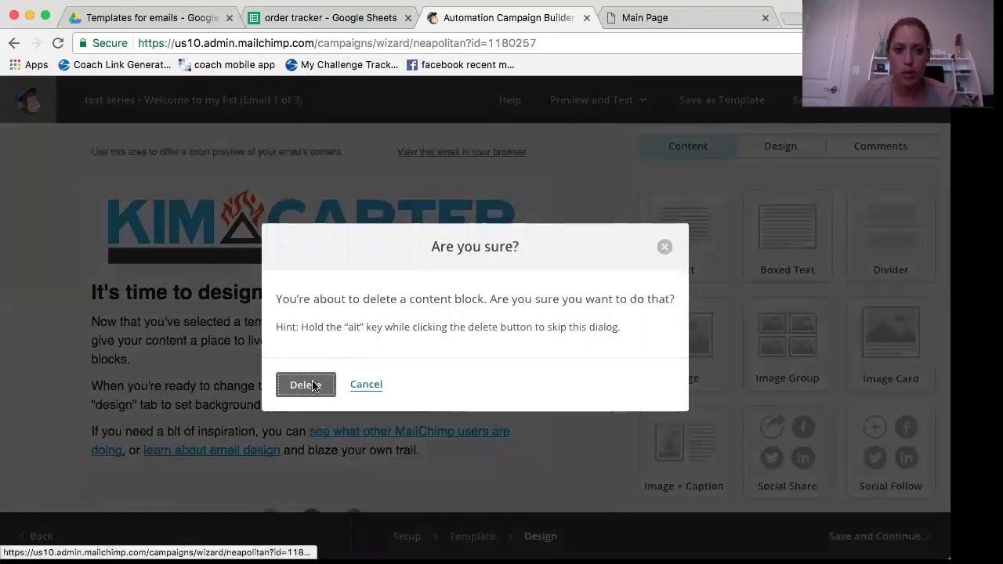
click(313, 385)
Look at the editing options of the body text block and the social follow block, and close the editor.
scroll(288, 392, down, 5)
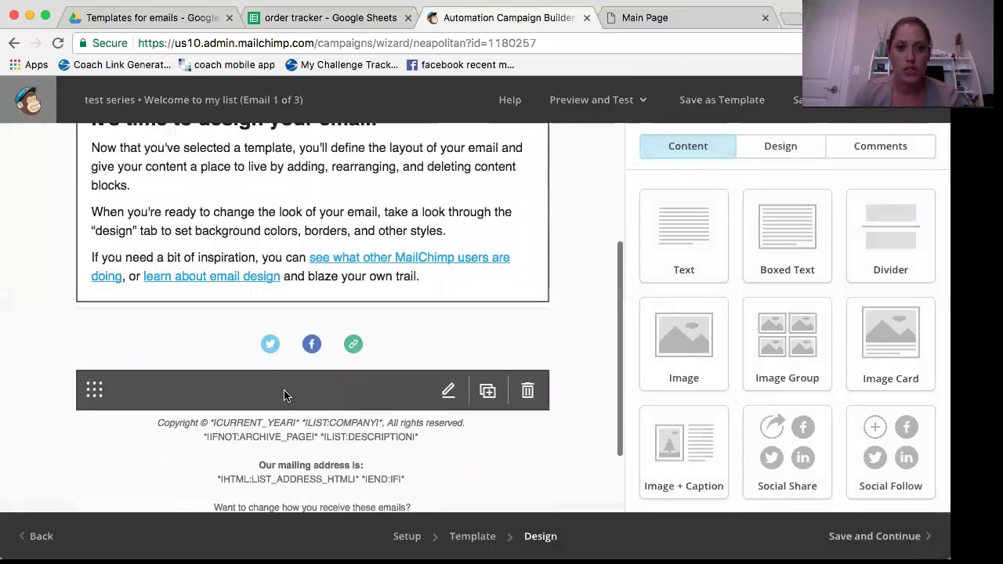
click(541, 182)
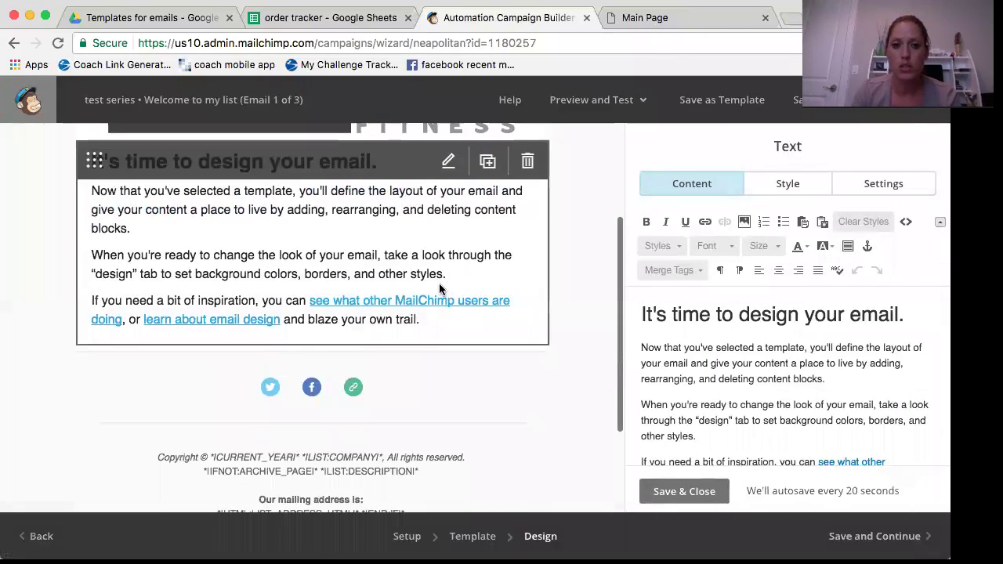
click(448, 377)
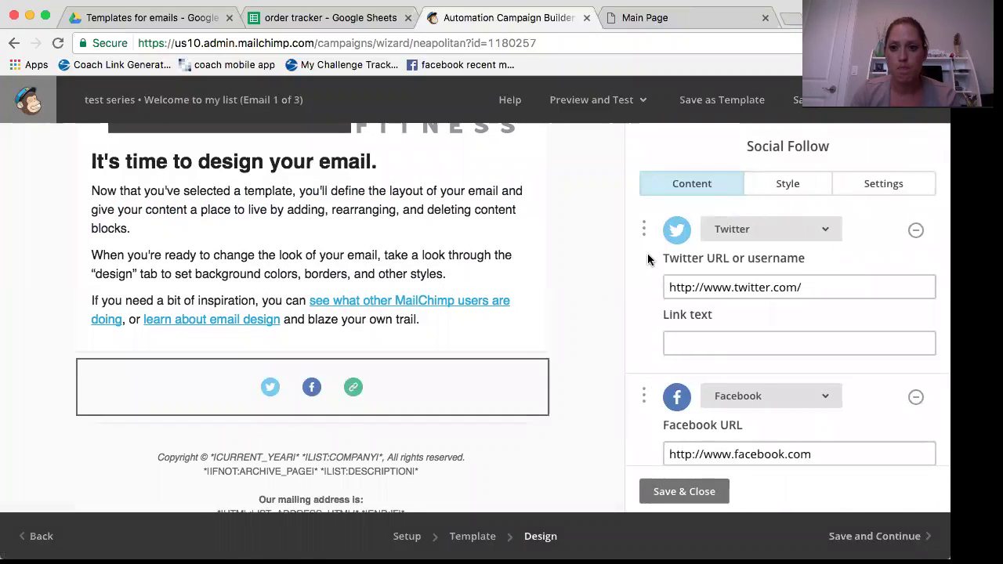
click(678, 493)
Add a video block between the body text and the social follow icons, and close its editor.
scroll(744, 356, down, 3)
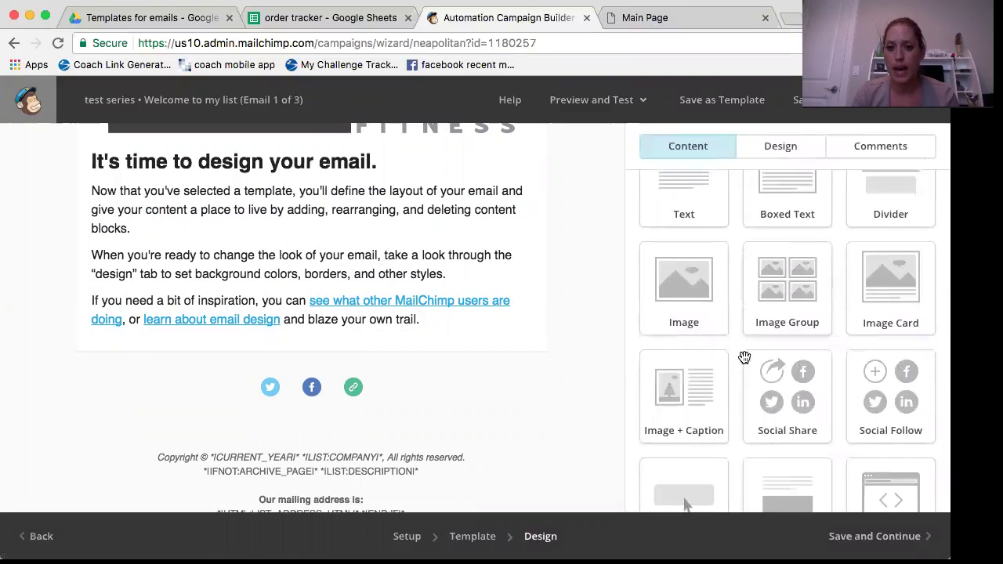
scroll(745, 358, down, 3)
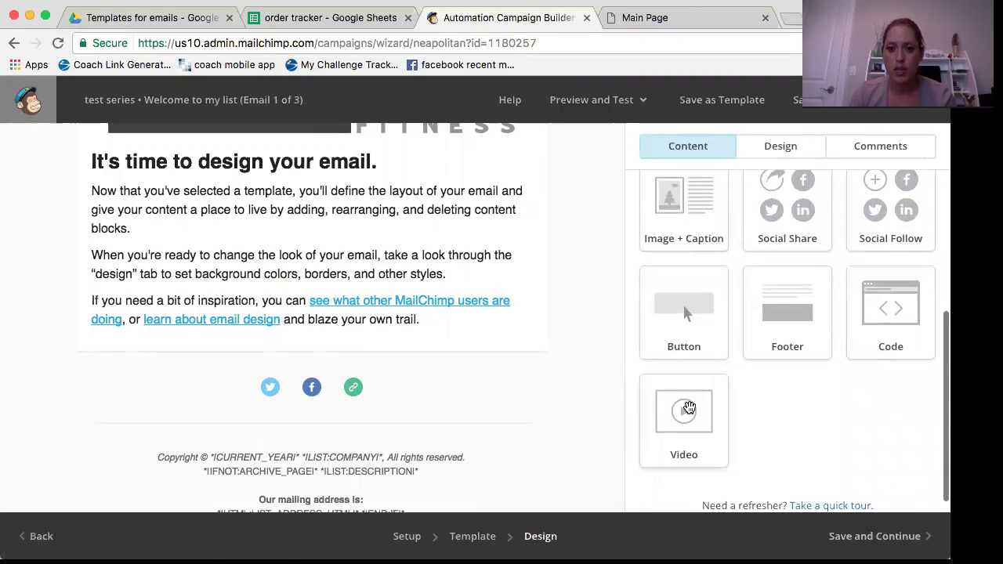
drag(689, 407, 338, 374)
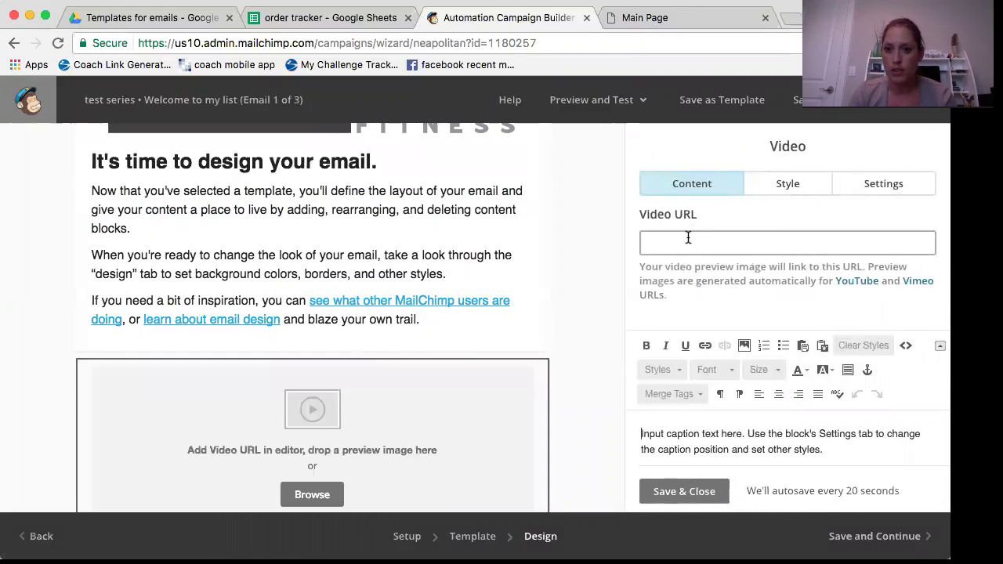
scroll(510, 384, down, 3)
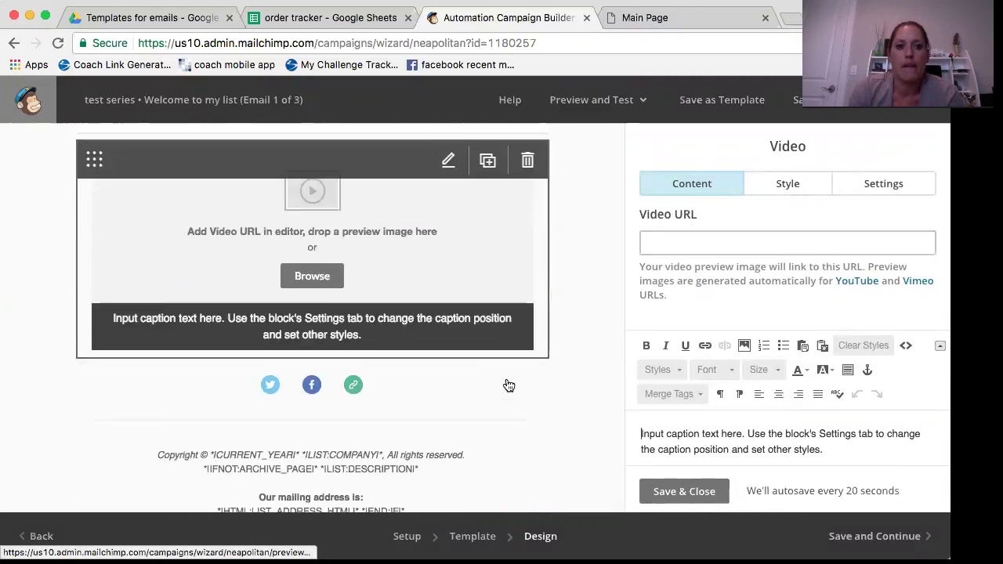
click(648, 486)
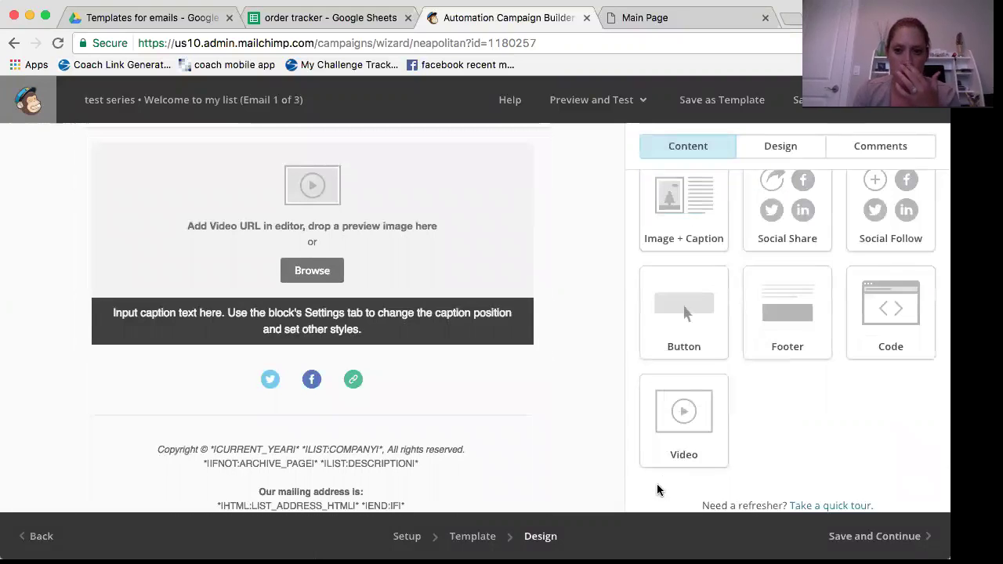
Insert a "Buy Now" button block between the video block and the social follow icons, and close its editor.
scroll(707, 353, up, 2)
scroll(684, 326, down, 2)
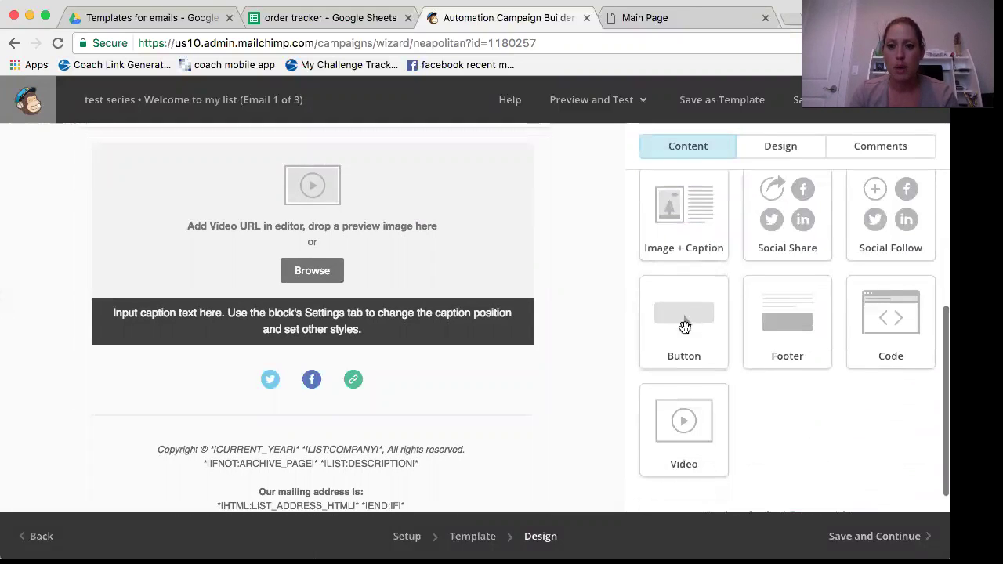
drag(685, 309, 373, 354)
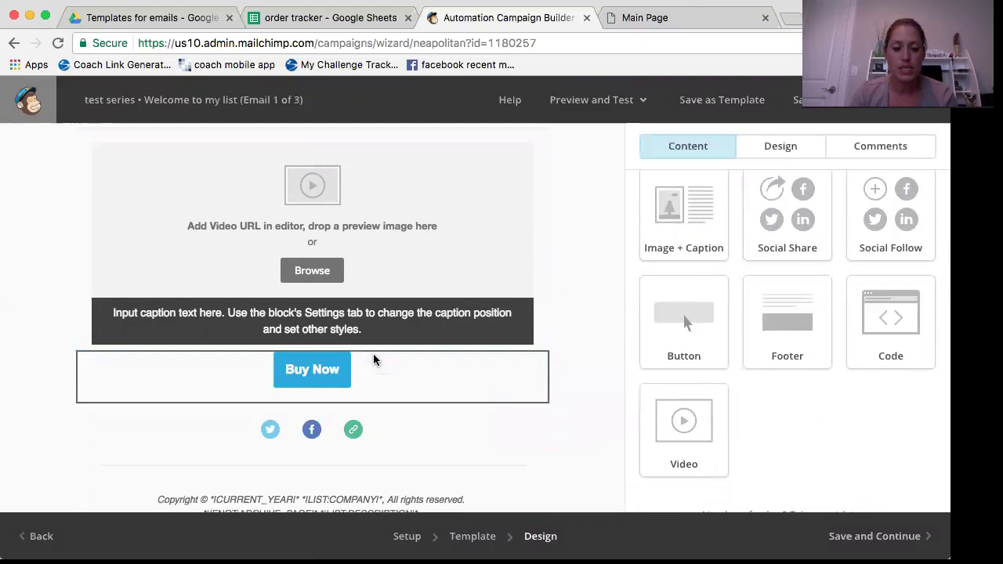
click(681, 489)
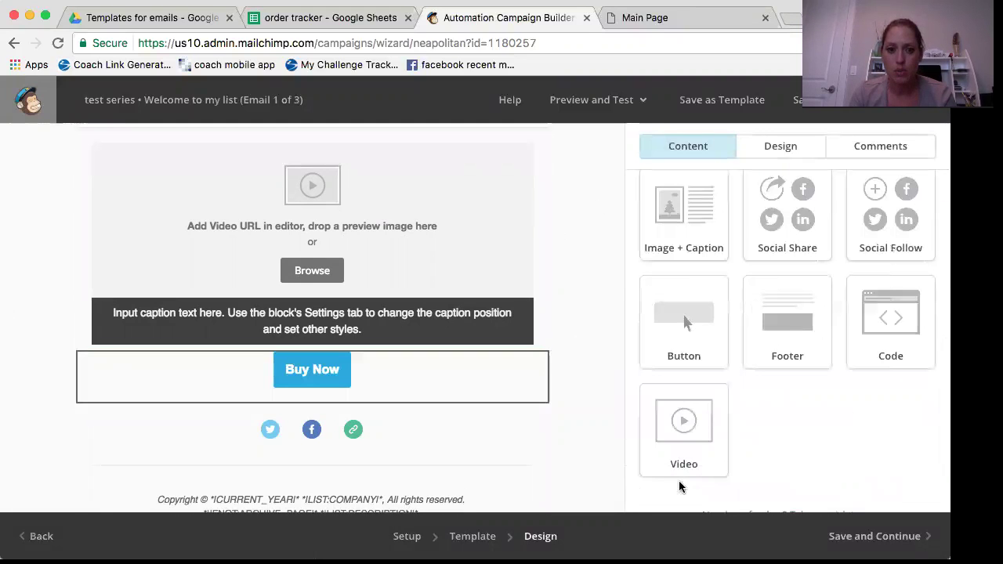
Insert a divider block between the body text and the video block, look through its style options, and close its editor.
scroll(716, 277, up, 3)
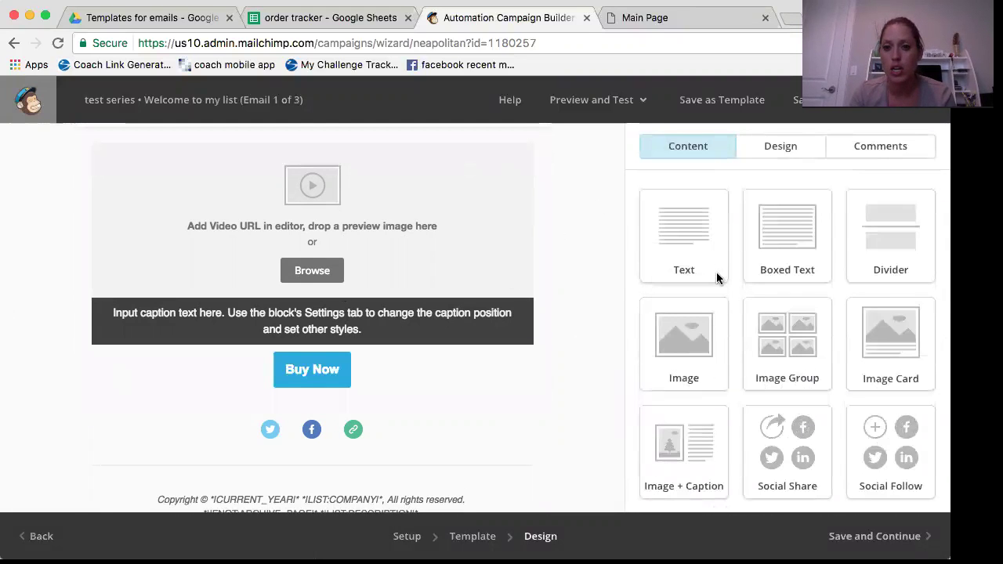
drag(877, 231, 343, 221)
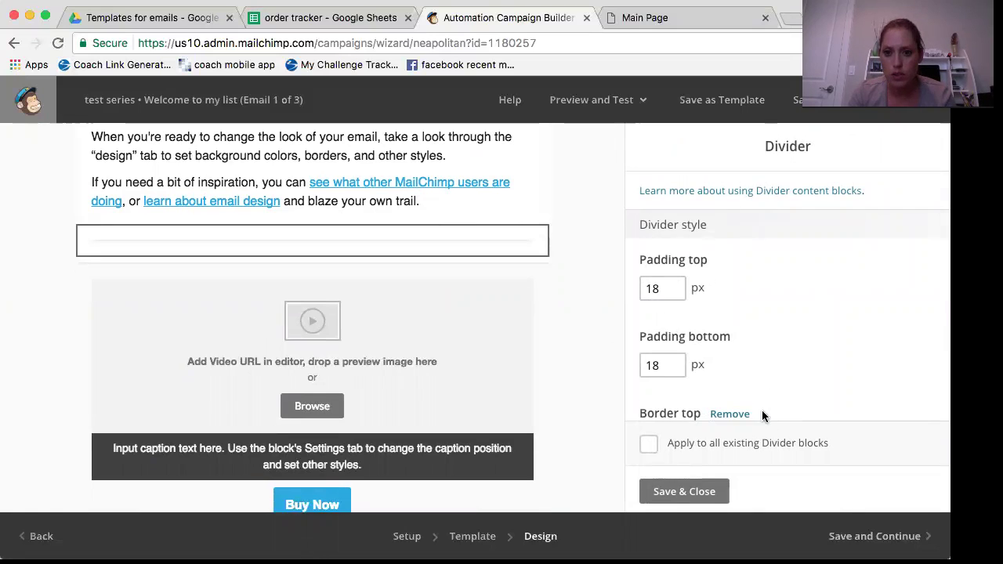
scroll(762, 410, down, 4)
scroll(721, 282, up, 2)
scroll(722, 283, up, 3)
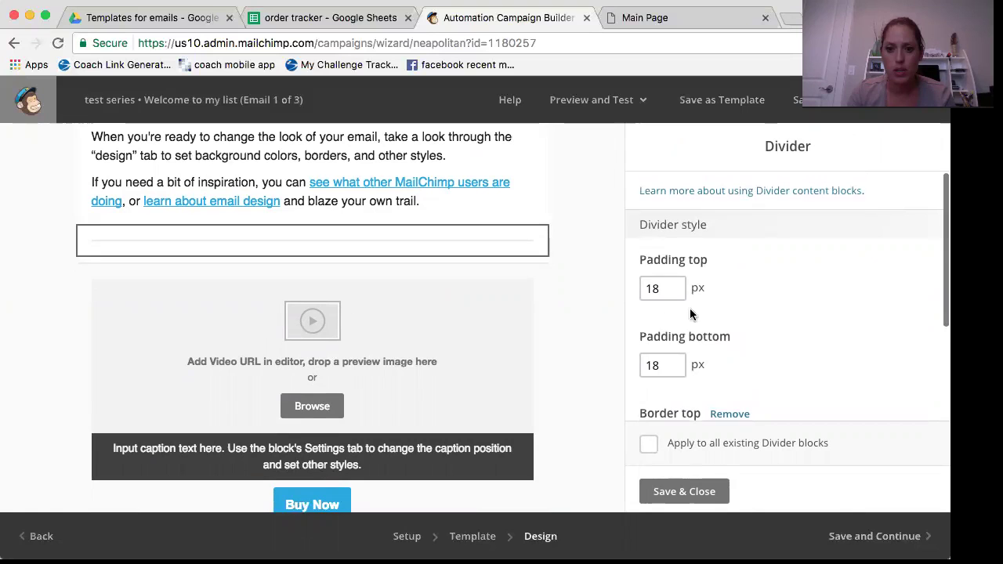
click(685, 490)
Look over the whole email layout, then save the design and continue to the workflow's email overview.
scroll(461, 328, up, 4)
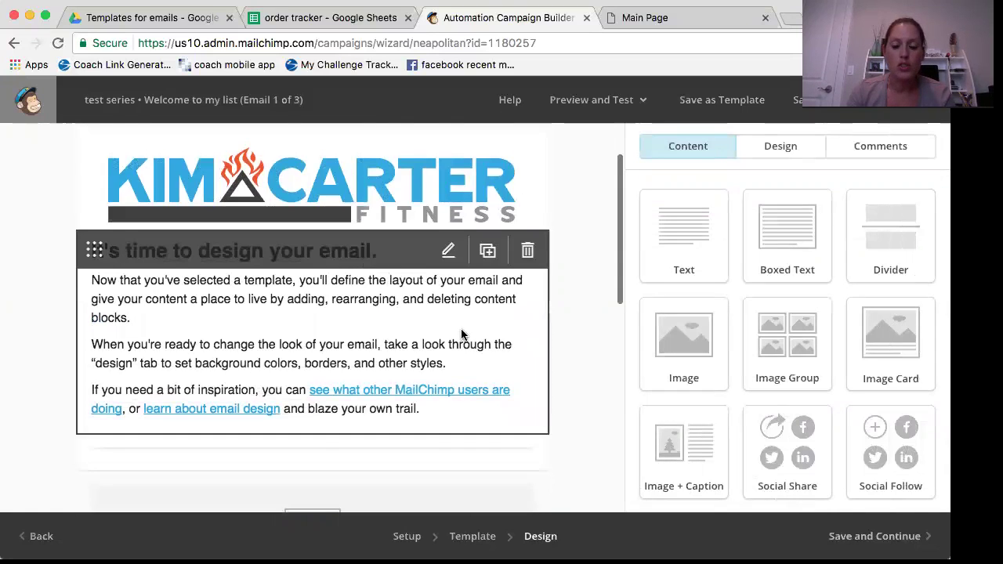
scroll(461, 335, down, 10)
click(875, 536)
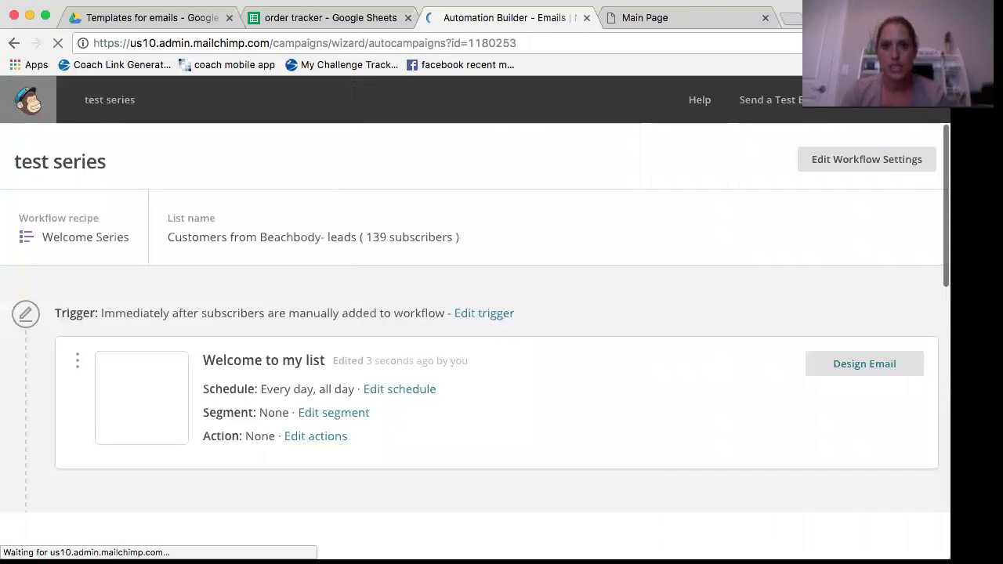
Set the trigger delay of the Getting Started #1 email to 1 week after the previous email and save it.
scroll(575, 388, down, 5)
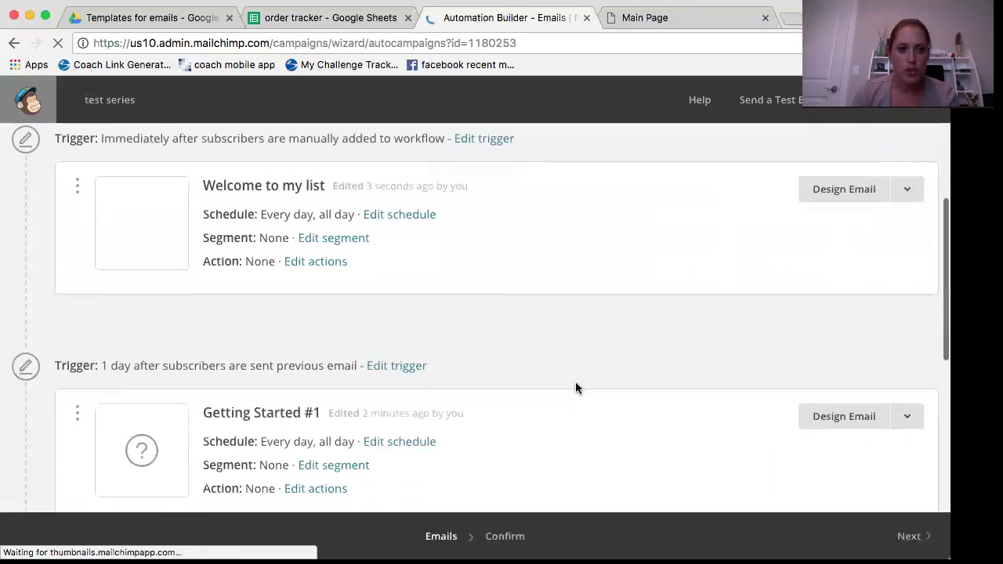
scroll(575, 388, down, 2)
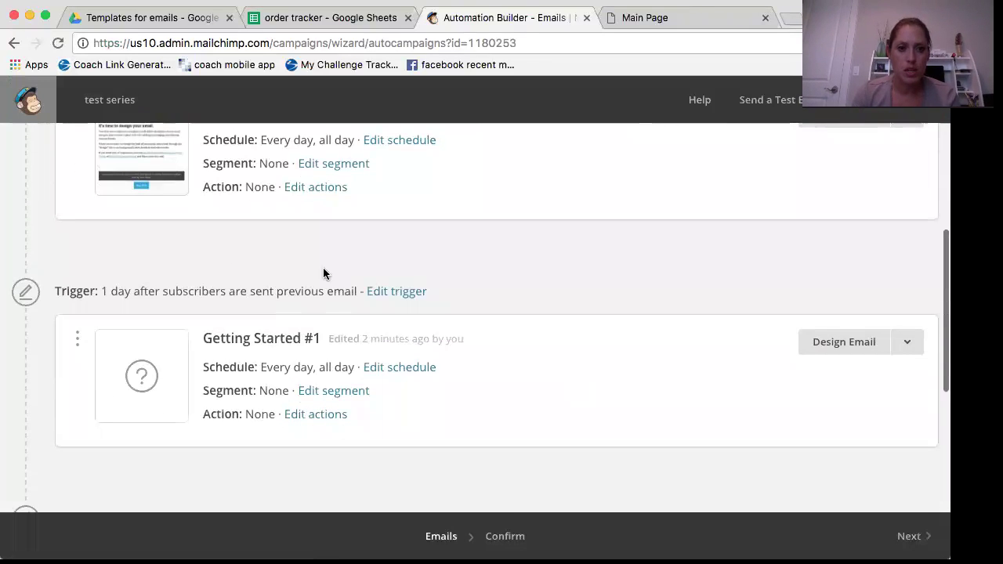
click(409, 291)
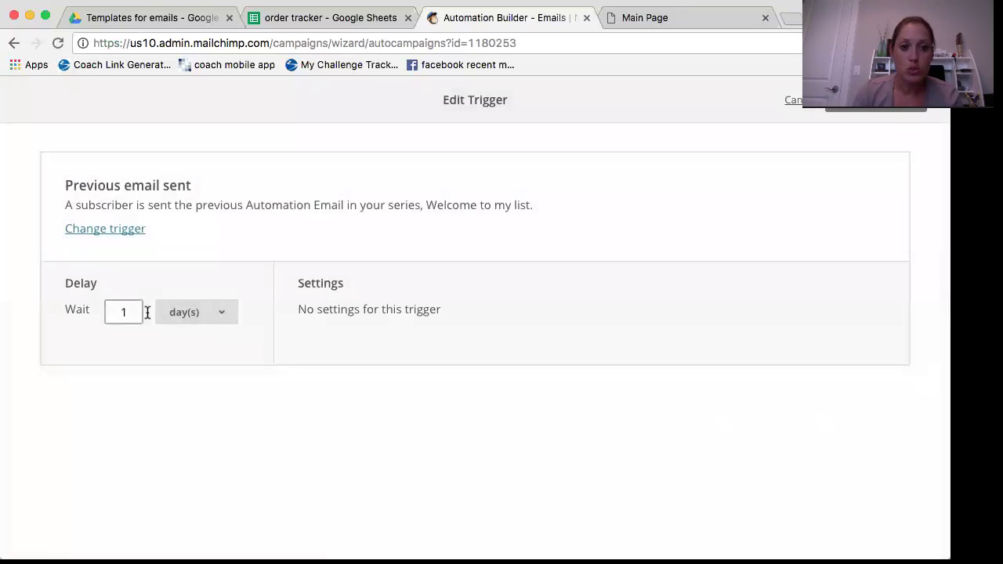
click(201, 316)
click(206, 327)
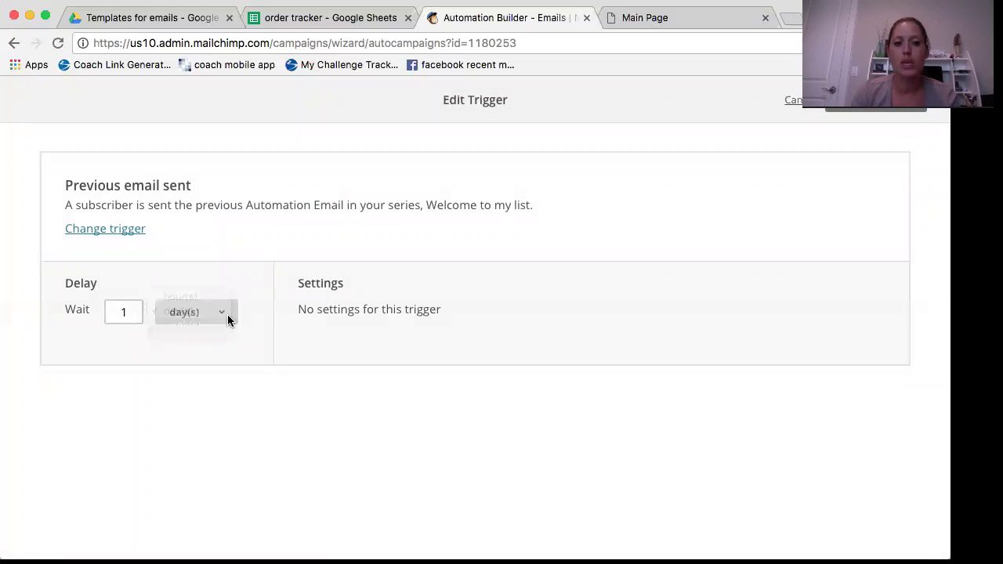
click(839, 104)
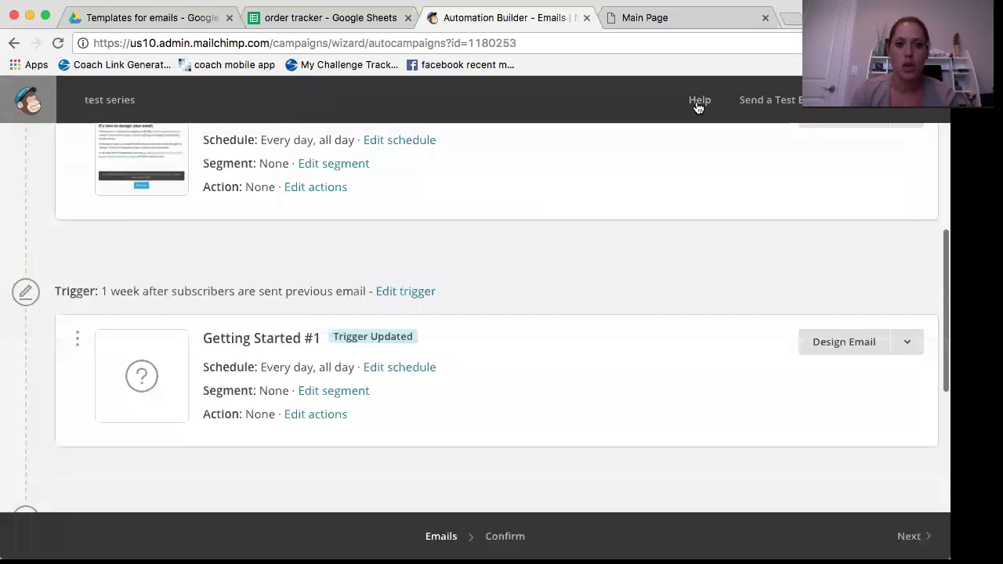
Add another email to the end of the series, after Getting Started #2.
scroll(478, 344, down, 5)
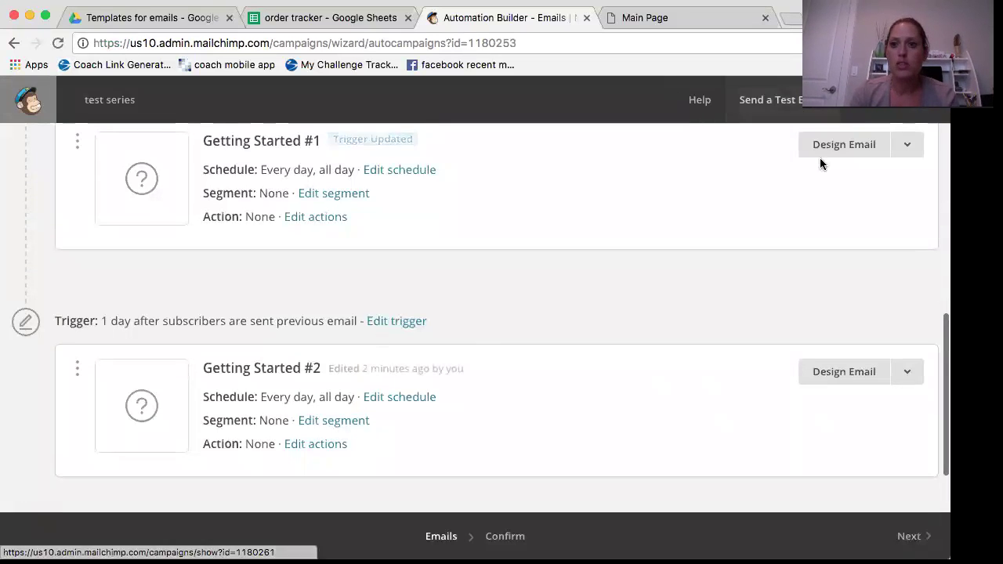
scroll(490, 294, down, 2)
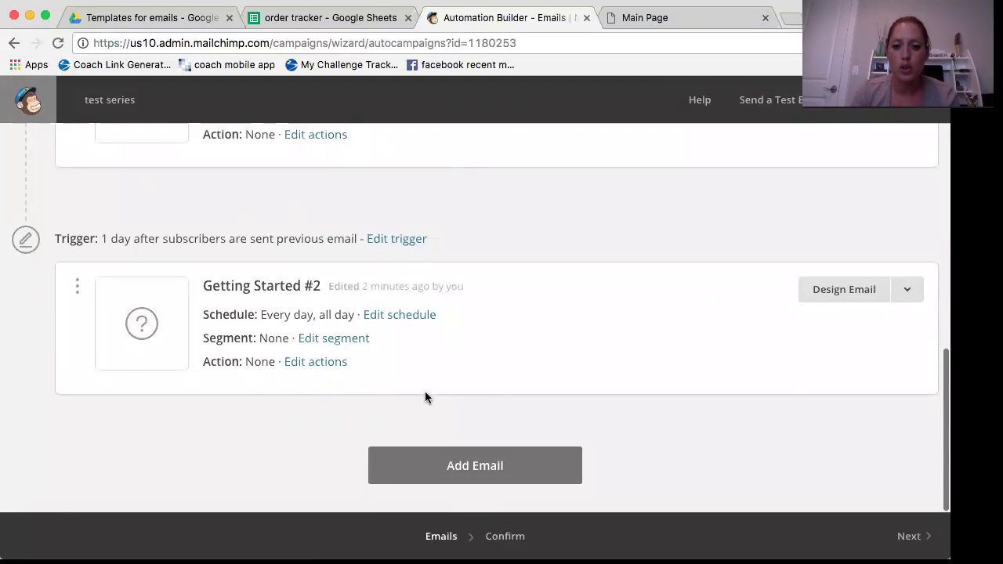
click(459, 467)
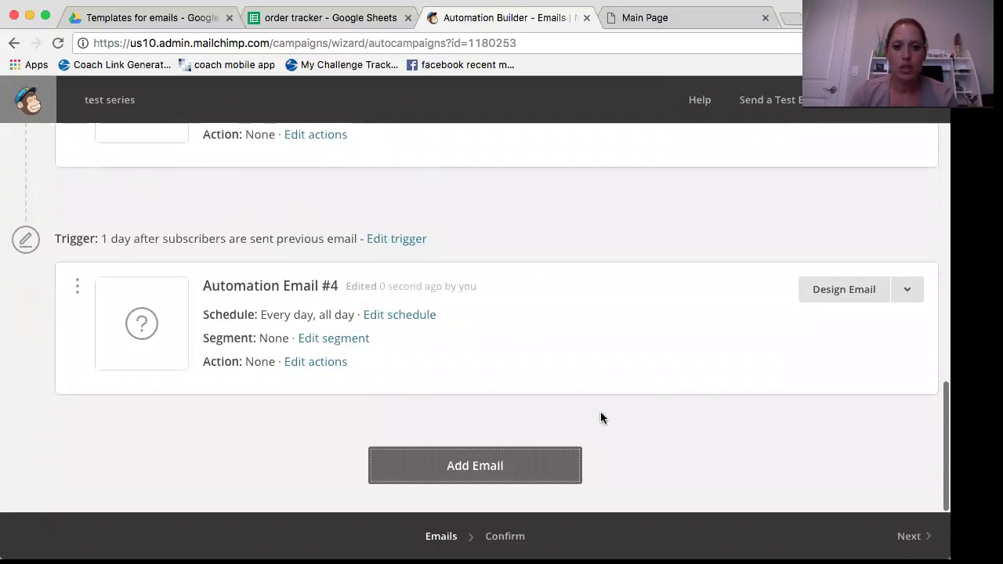
Proceed to the workflow's confirmation step and review the checklist for the list, tracking and each email.
scroll(626, 389, up, 10)
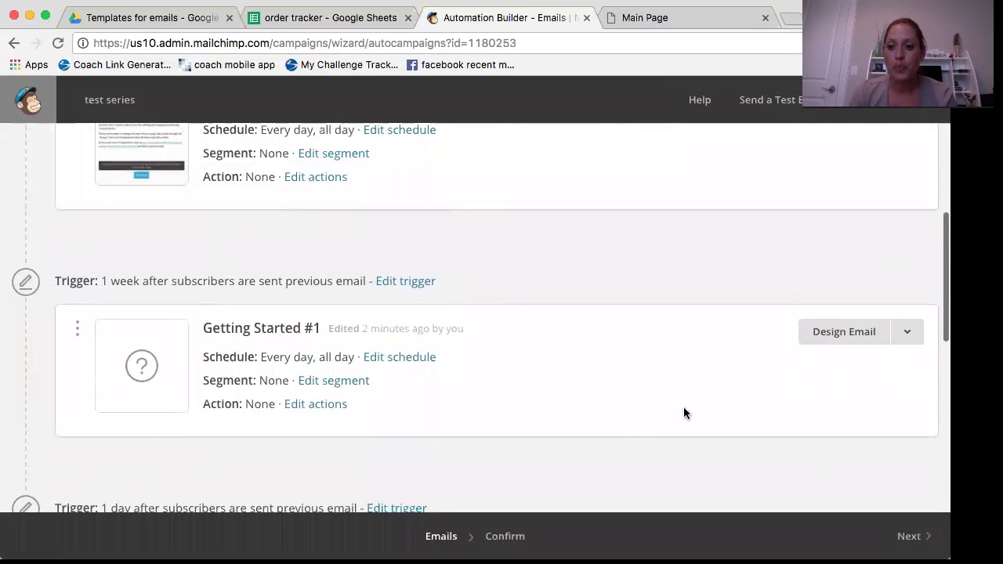
click(909, 536)
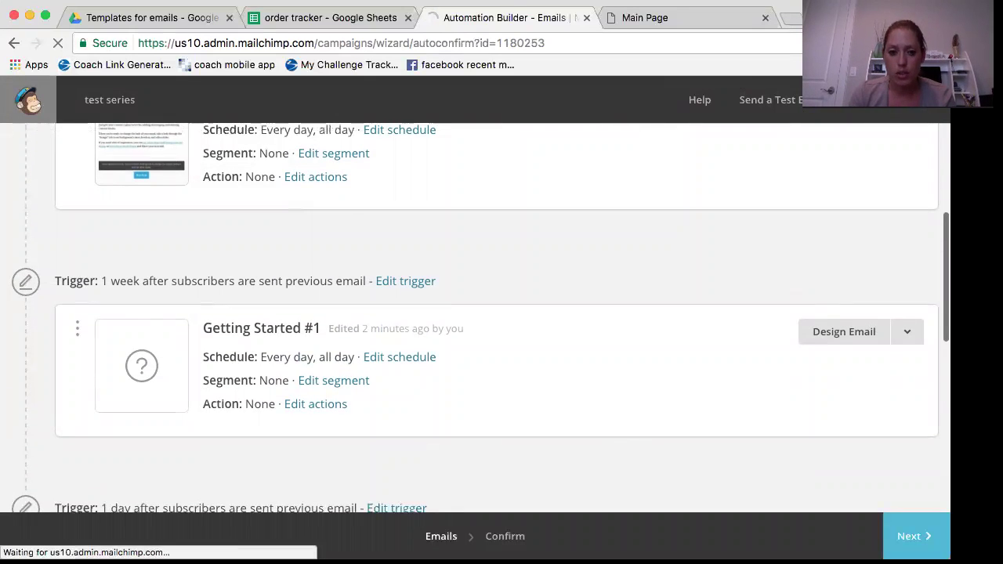
scroll(528, 298, down, 10)
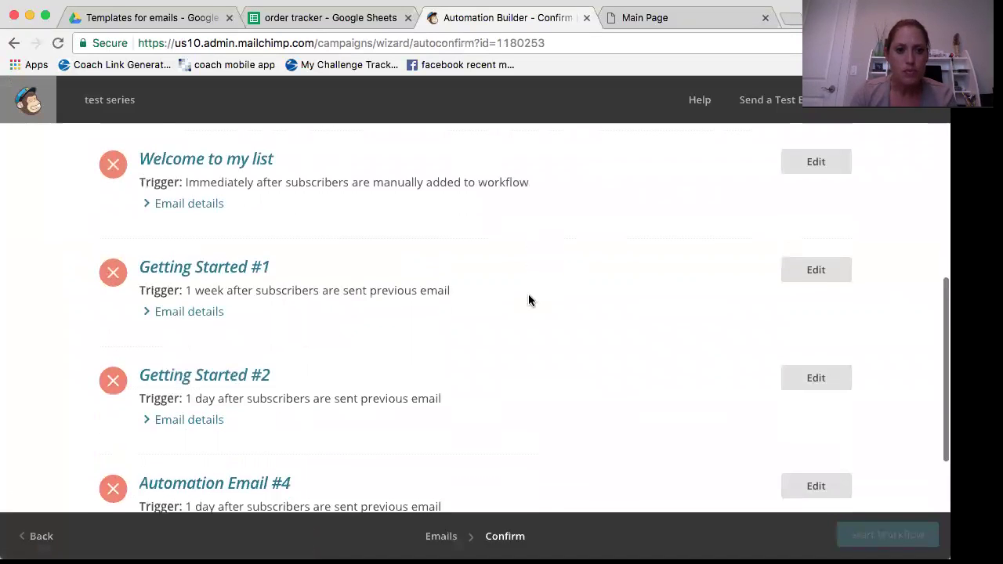
scroll(528, 301, up, 10)
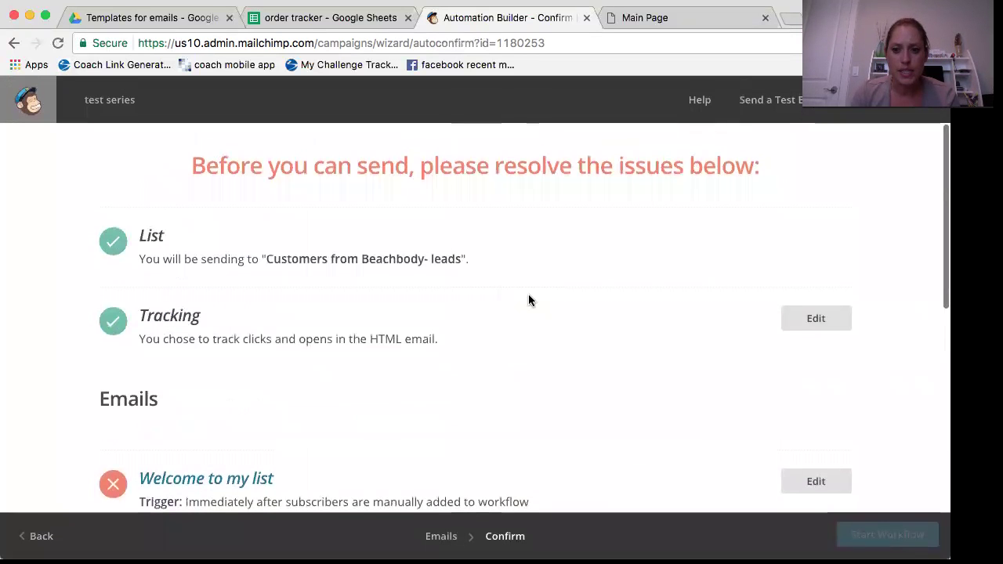
scroll(462, 395, down, 10)
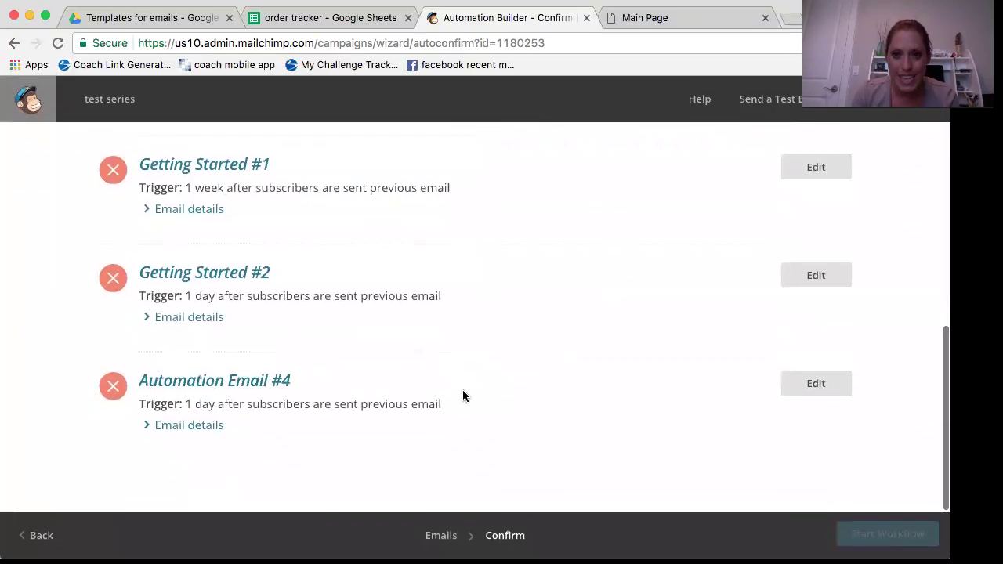
scroll(462, 395, up, 10)
scroll(462, 396, down, 5)
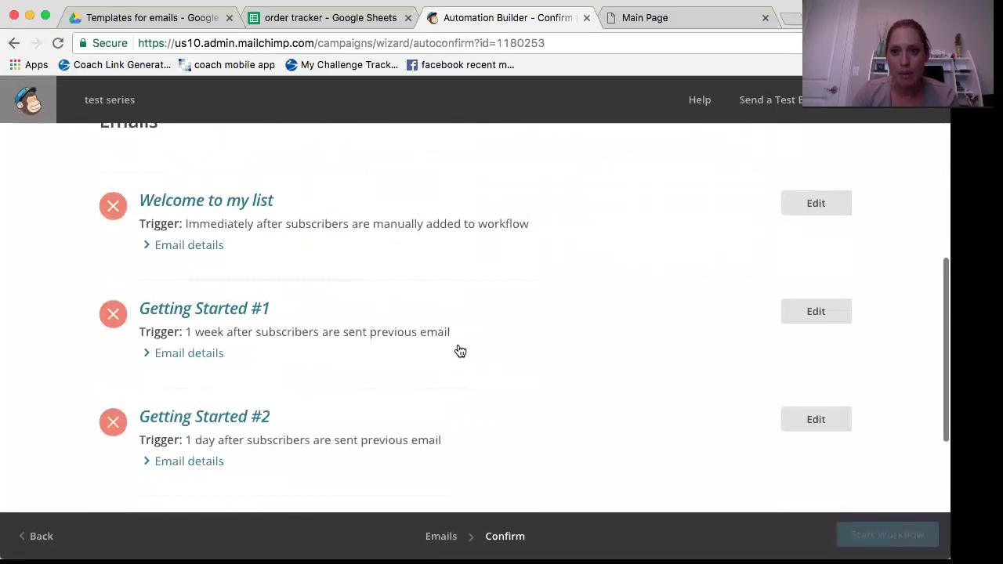
scroll(473, 453, down, 3)
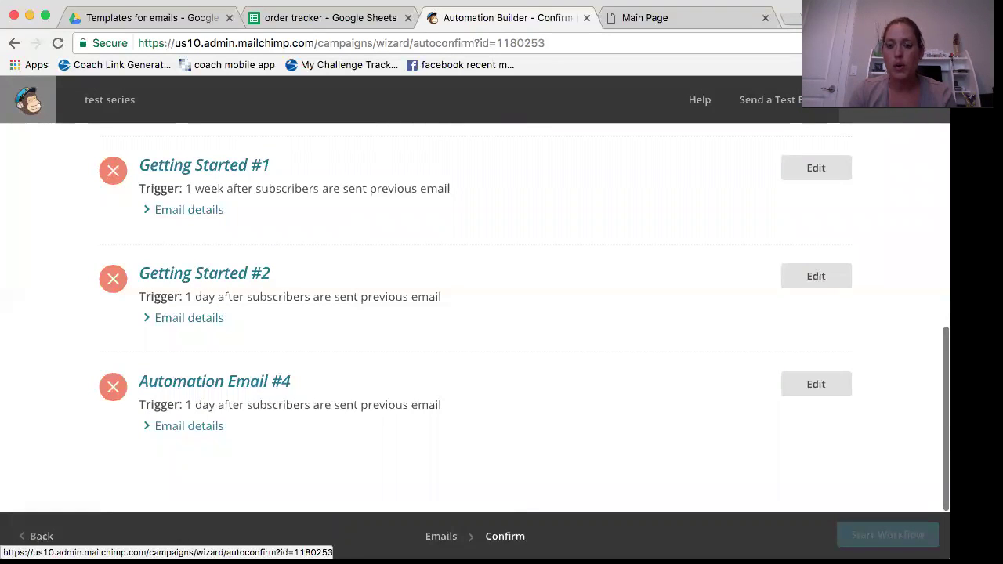
Leave the builder for the dashboard, choosing to exit without starting the automation.
click(894, 99)
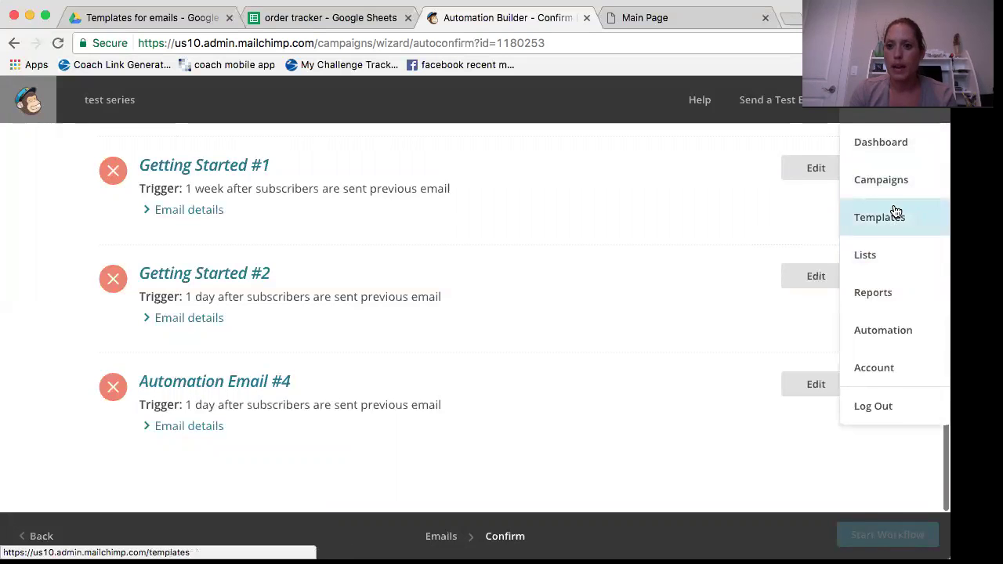
click(881, 142)
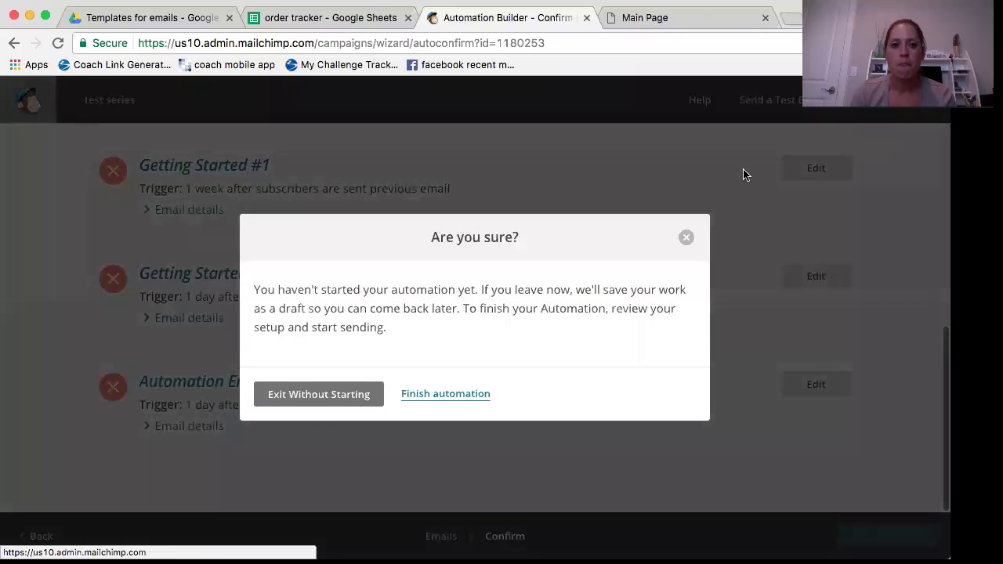
click(345, 398)
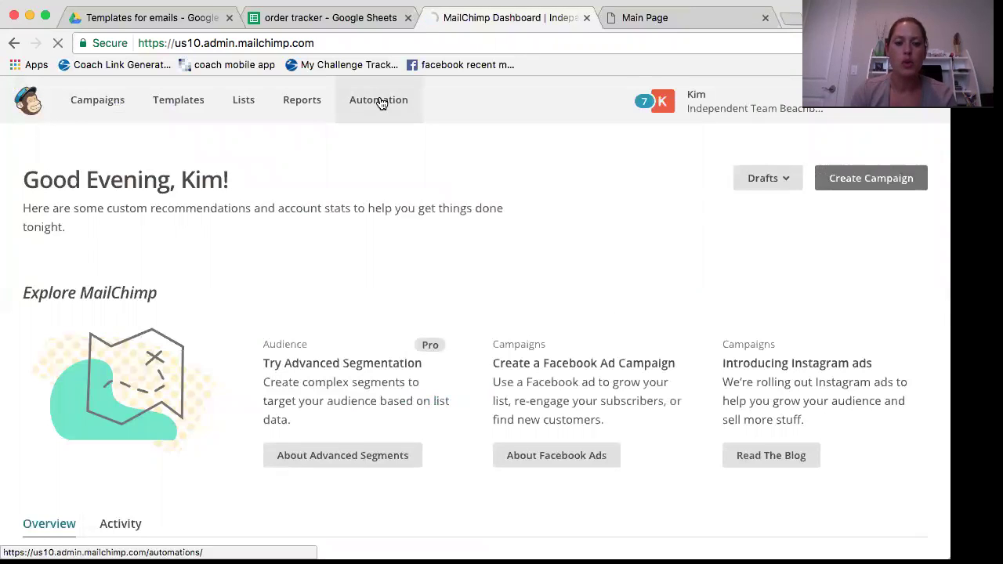
Look through the automation overview and open the "BB leads w/ CP series" workflow.
click(378, 100)
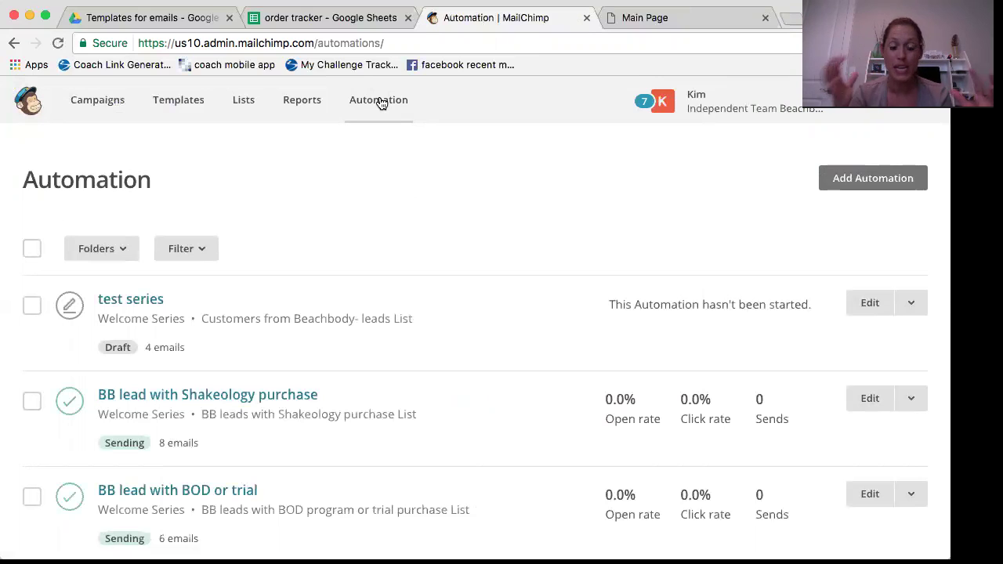
scroll(449, 312, down, 5)
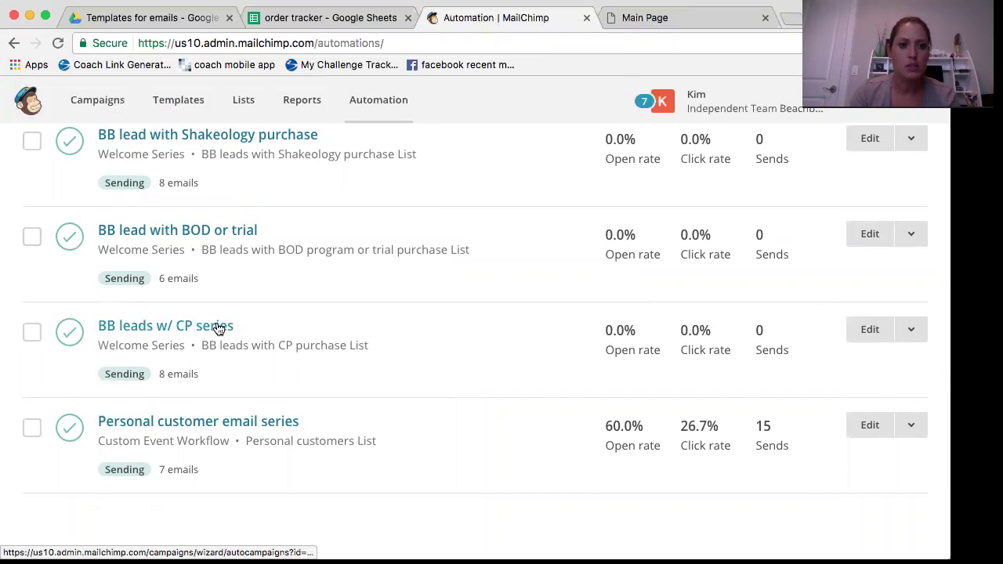
scroll(372, 369, down, 3)
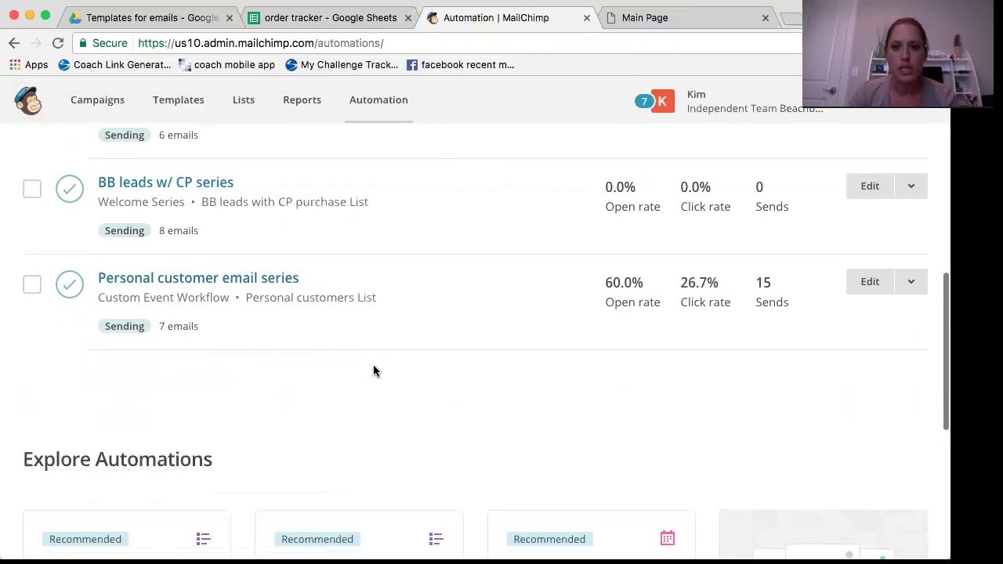
click(172, 186)
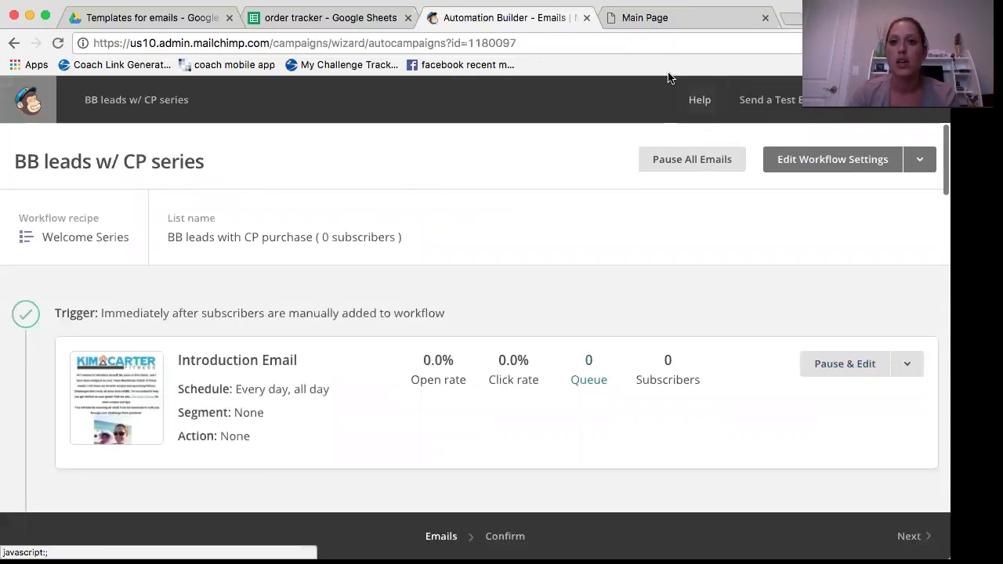
Go to the lists overview and open the "BB leads with CP purchase" list.
click(884, 100)
click(866, 255)
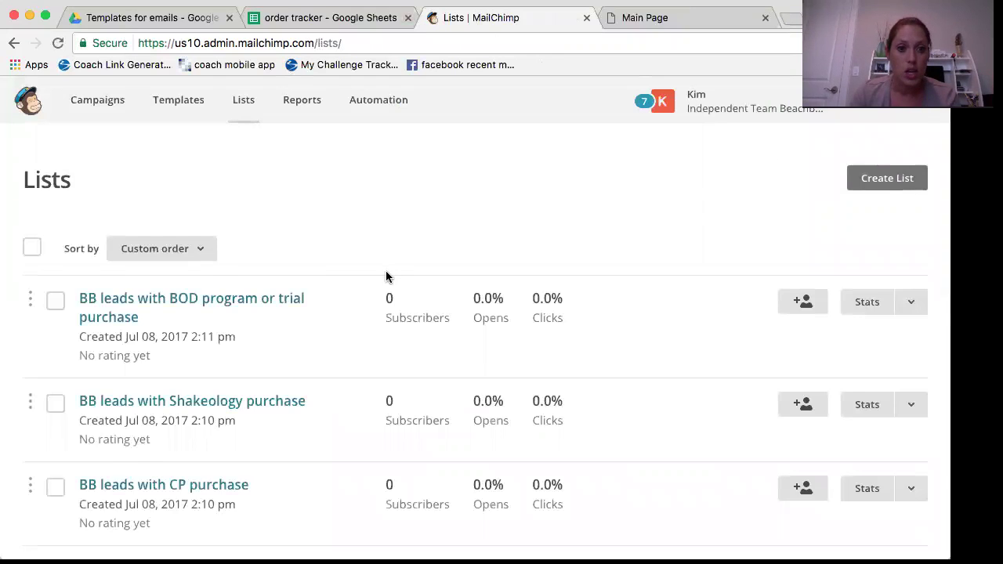
scroll(386, 271, down, 3)
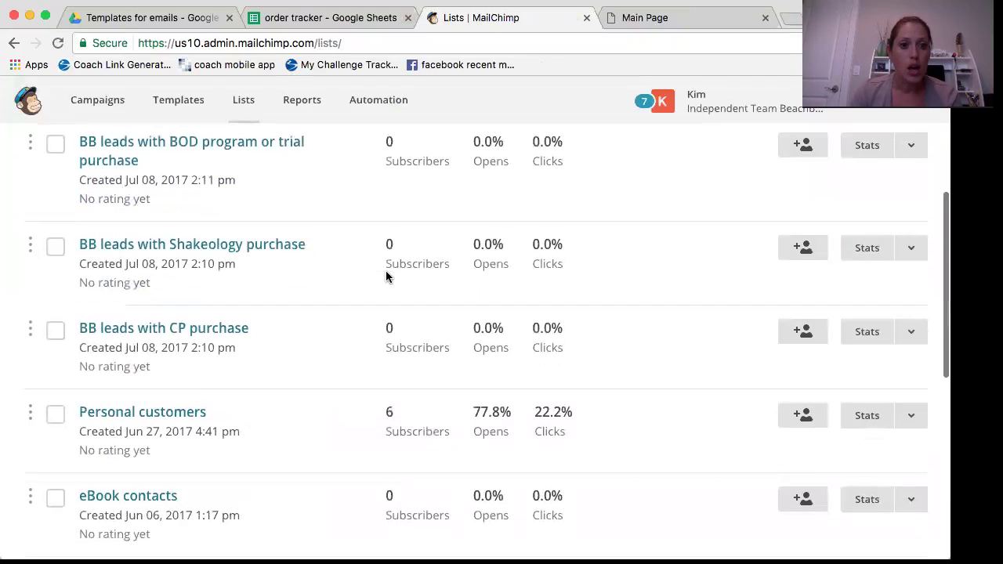
click(232, 335)
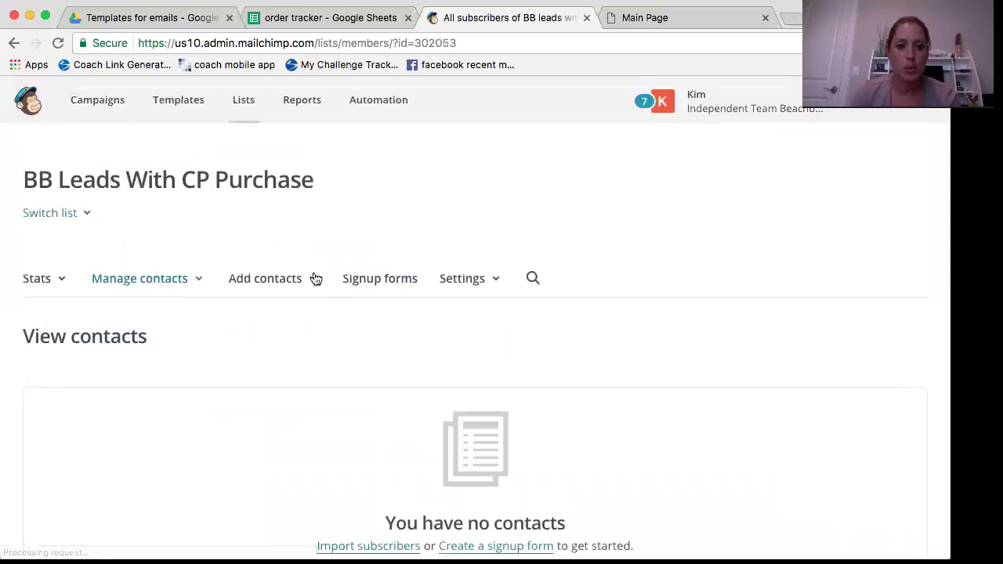
Start adding a single subscriber to the list and fill in the contact's e-mail, first name and last name.
click(295, 283)
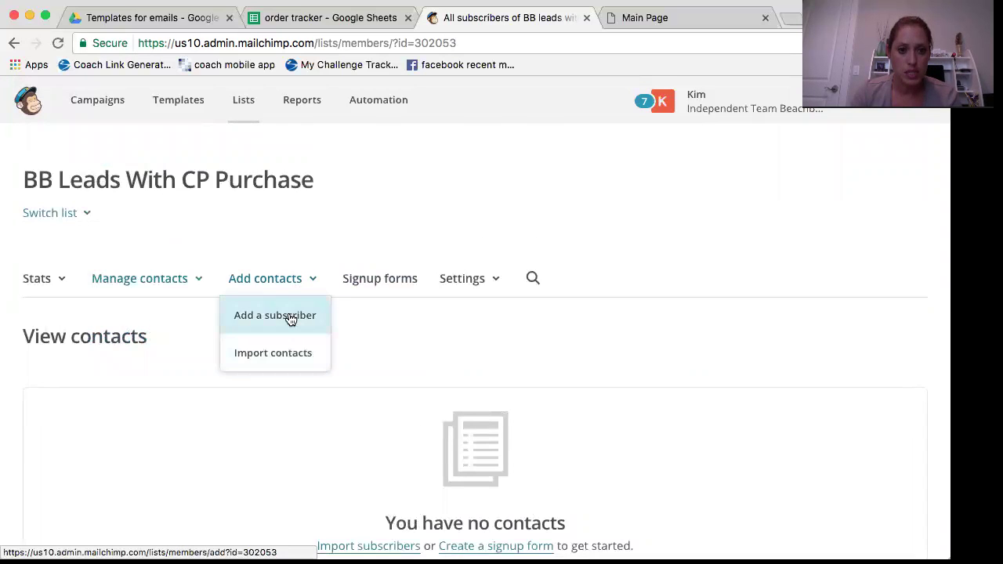
click(290, 315)
scroll(282, 300, down, 1)
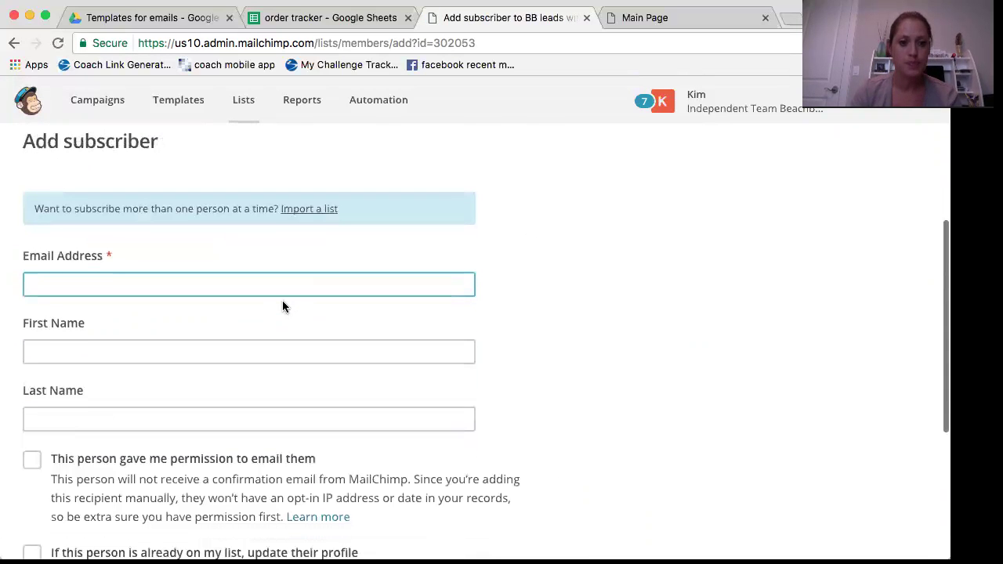
text(kimcar)
key(Down)
key(Return)
key(Tab)
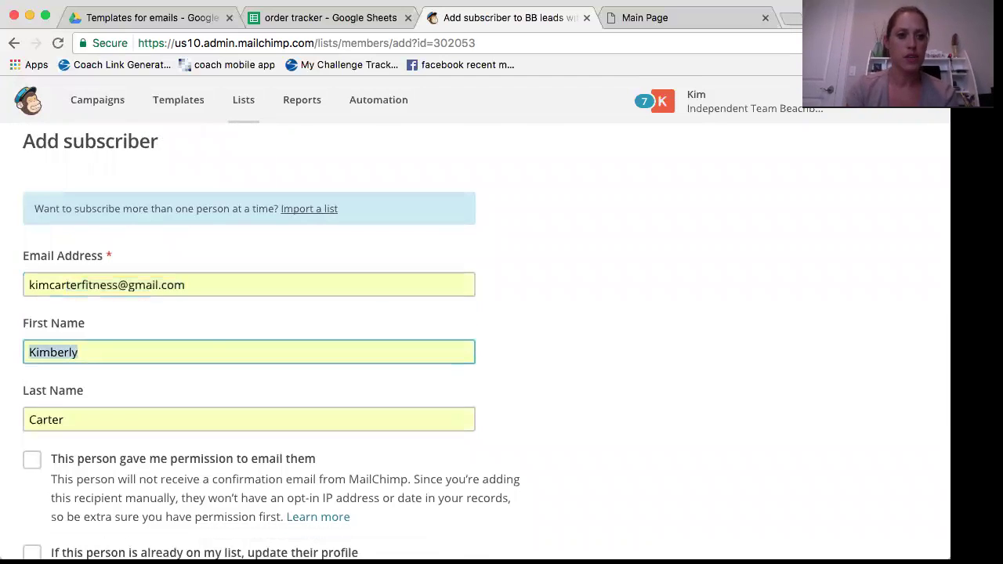
Mark that this person gave permission to be emailed, and subscribe them to the list.
scroll(207, 339, down, 3)
click(35, 237)
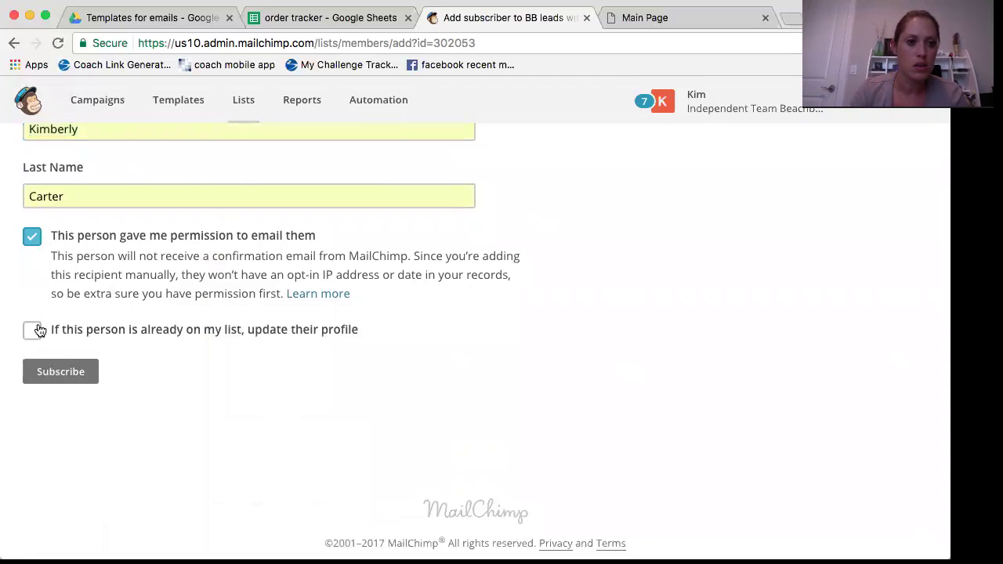
click(52, 362)
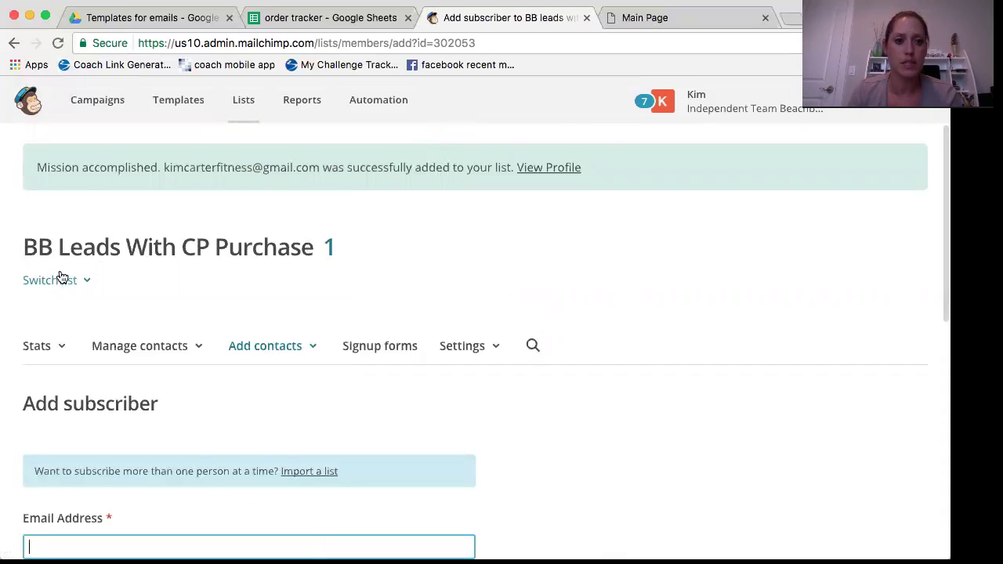
Return to the automation overview and open the "BB leads w/ CP series" workflow.
click(393, 110)
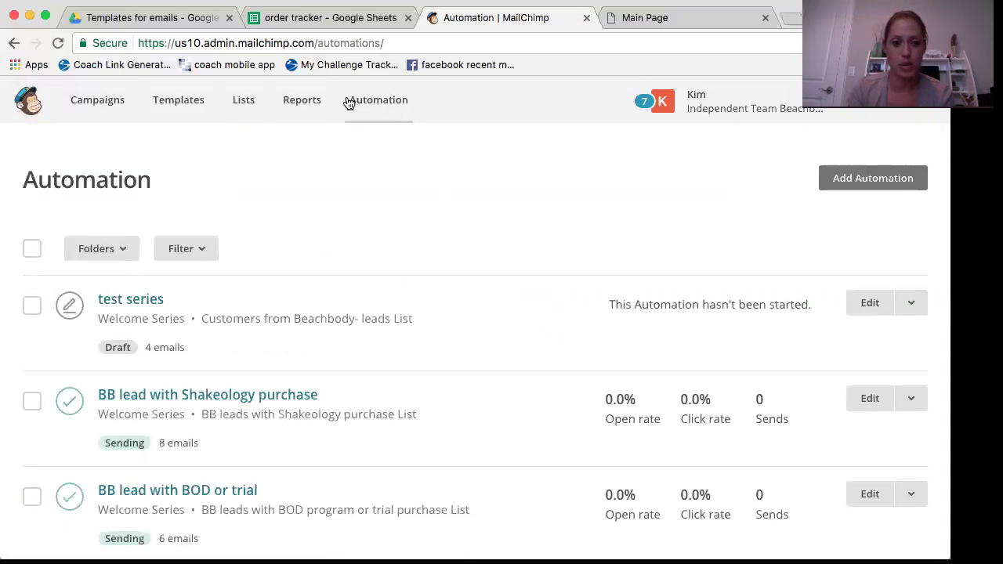
scroll(374, 241, down, 3)
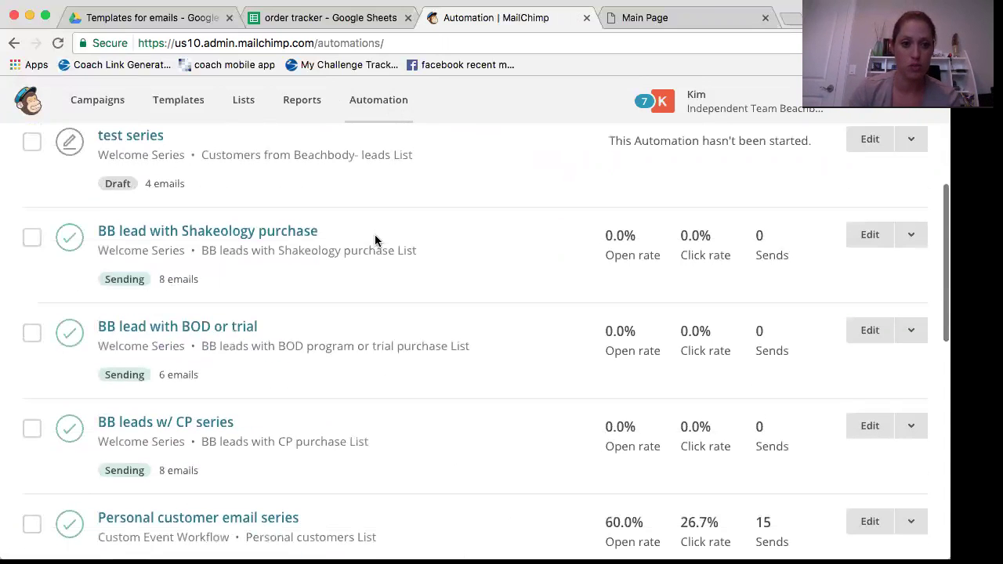
click(201, 423)
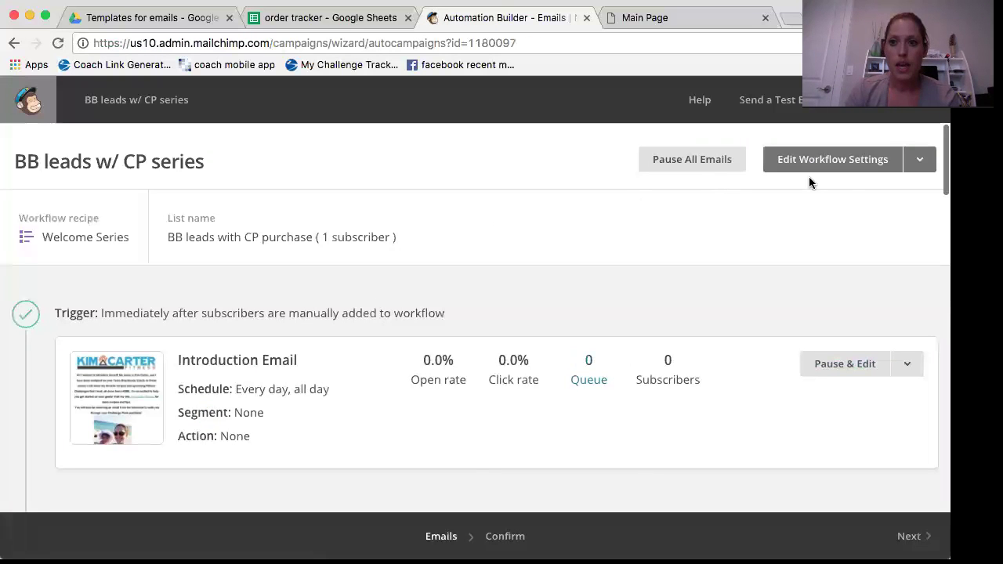
Open the form for adding subscribers to the workflow and check who would be added from the entire list.
click(920, 160)
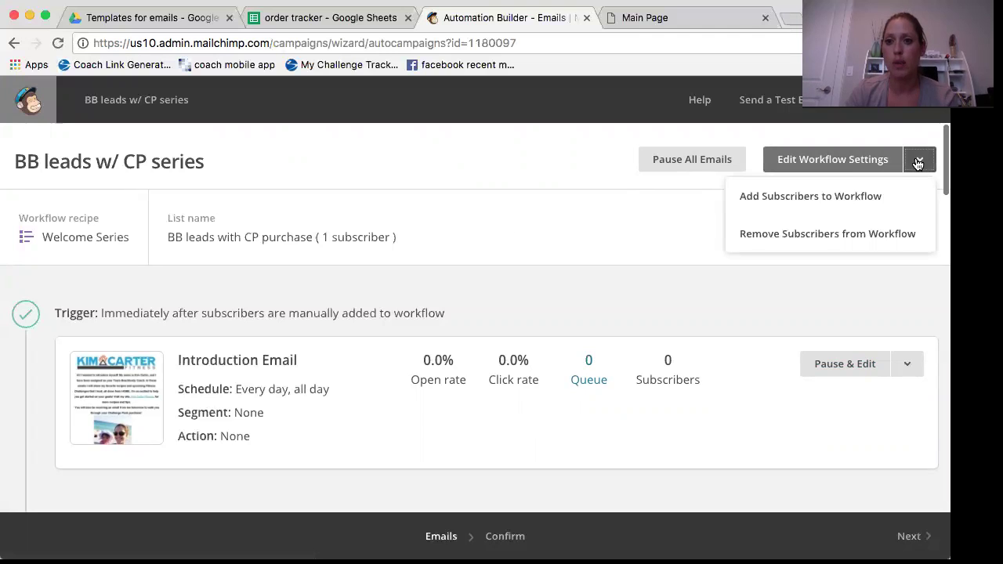
click(840, 194)
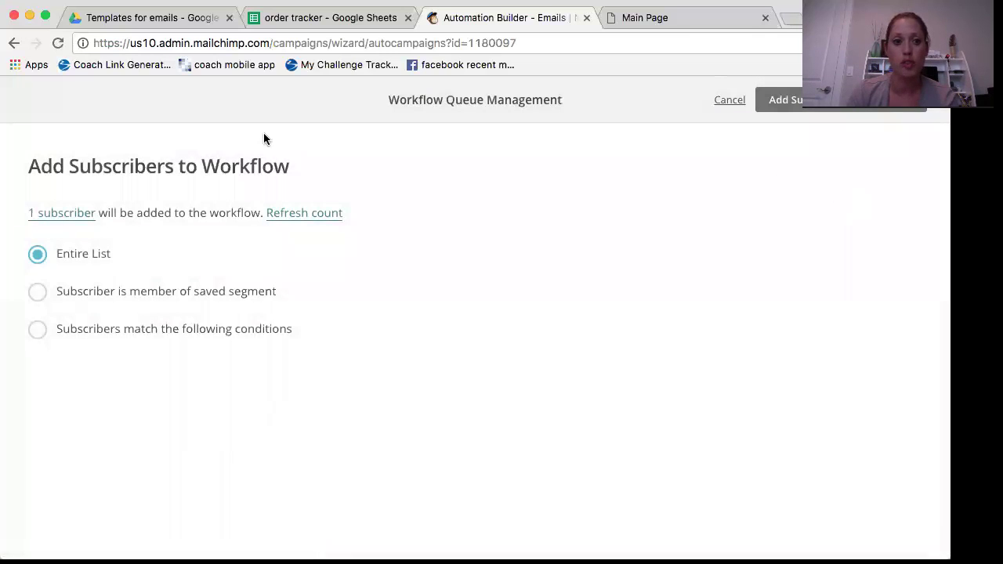
click(49, 214)
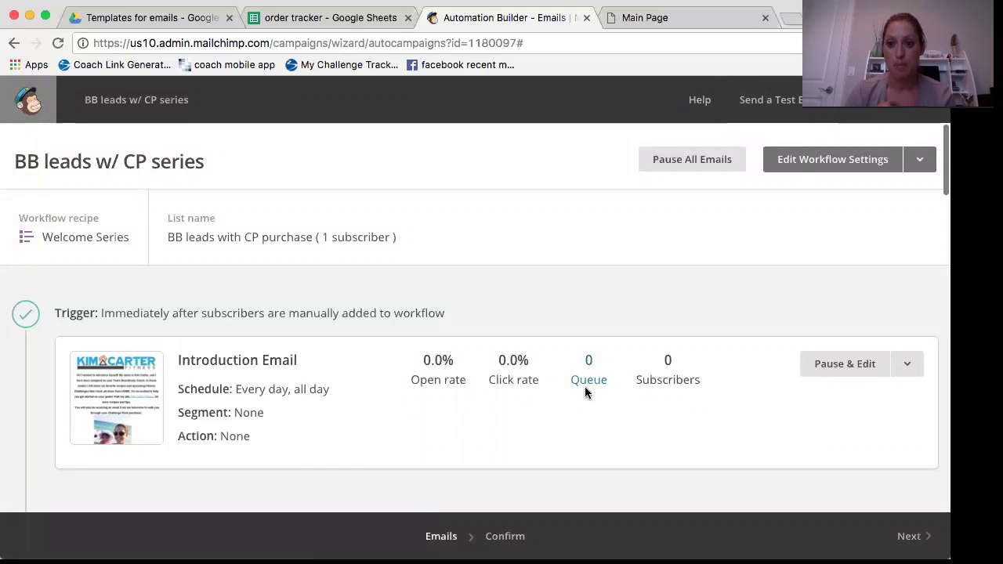
Look over the Introduction Email's trigger and queue in the workflow, and go back to the MailChimp dashboard.
scroll(585, 387, down, 2)
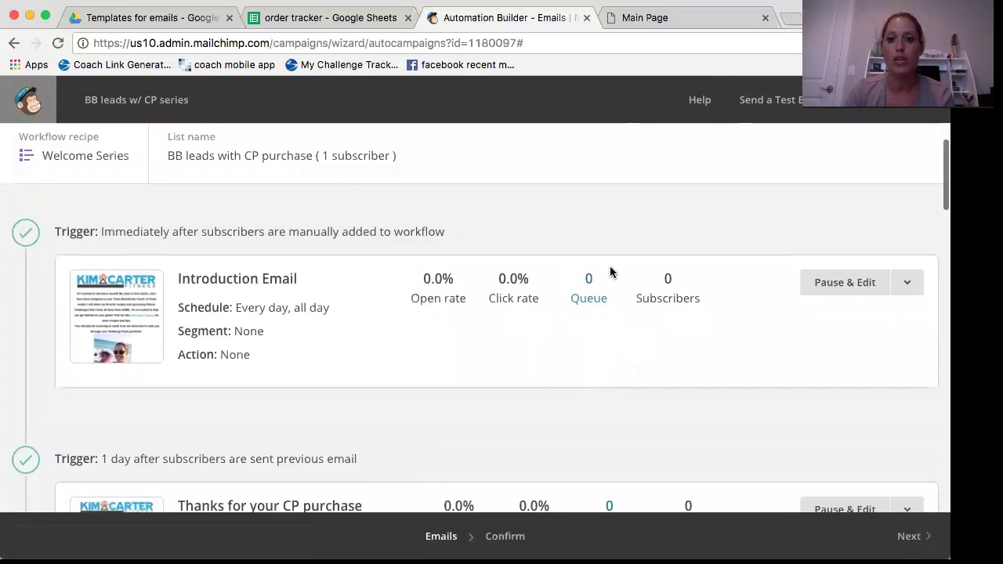
scroll(542, 331, up, 2)
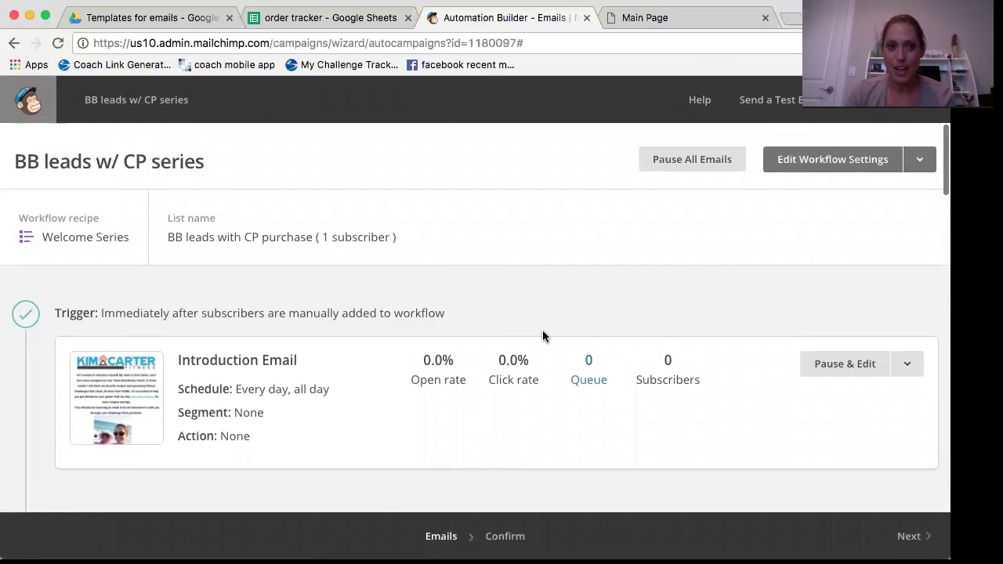
click(843, 110)
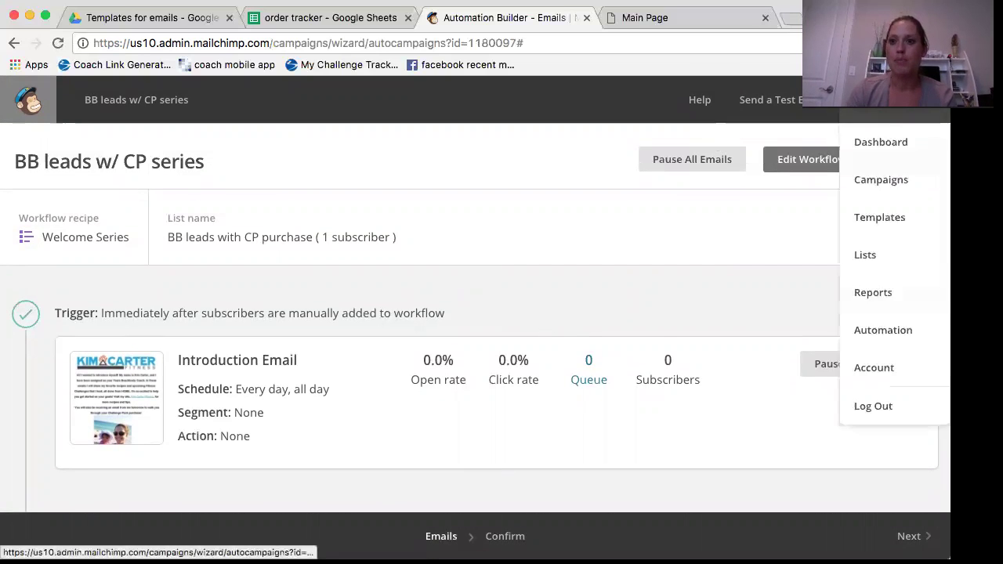
click(868, 150)
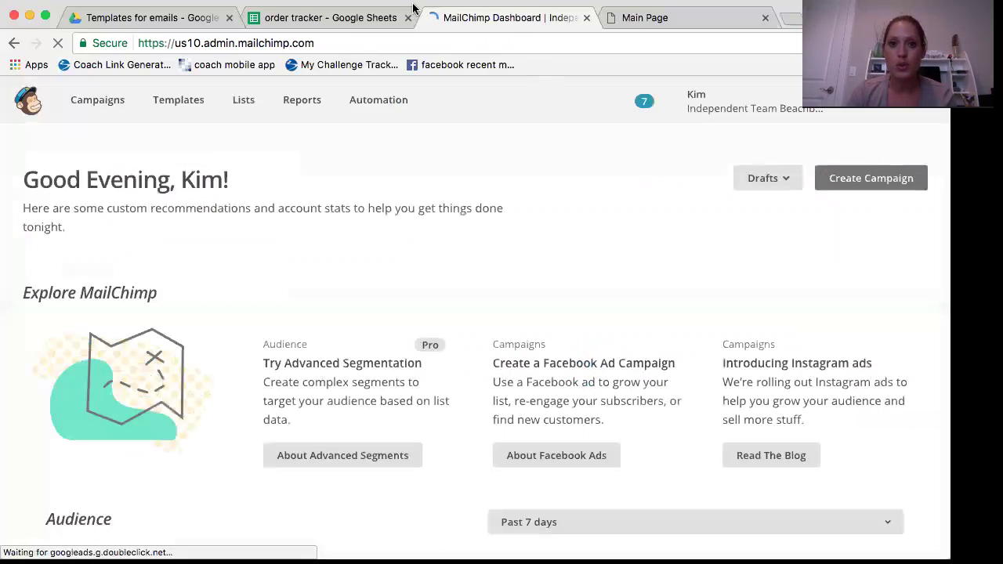